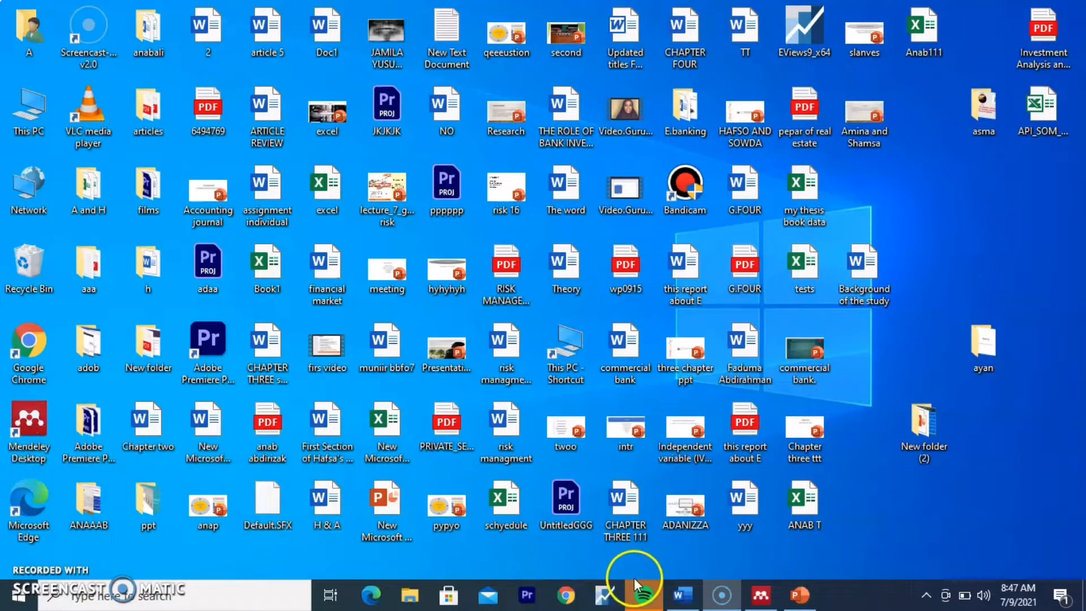
Step: Open the blank Document1 in Word, then bring the Mendeley Desktop library to the front
click(673, 594)
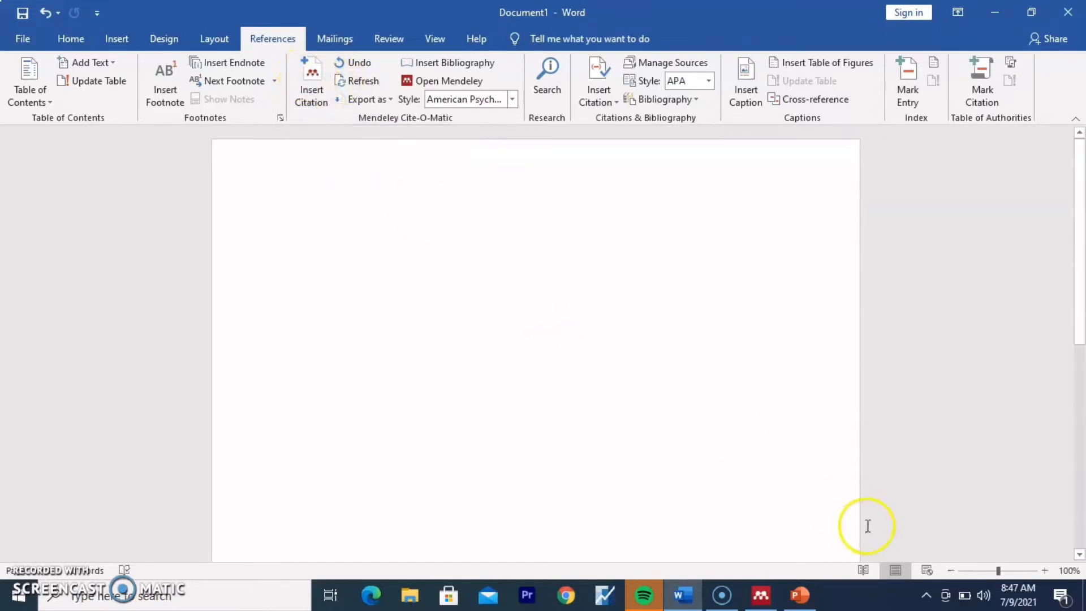
mouse_move(760, 593)
click(758, 561)
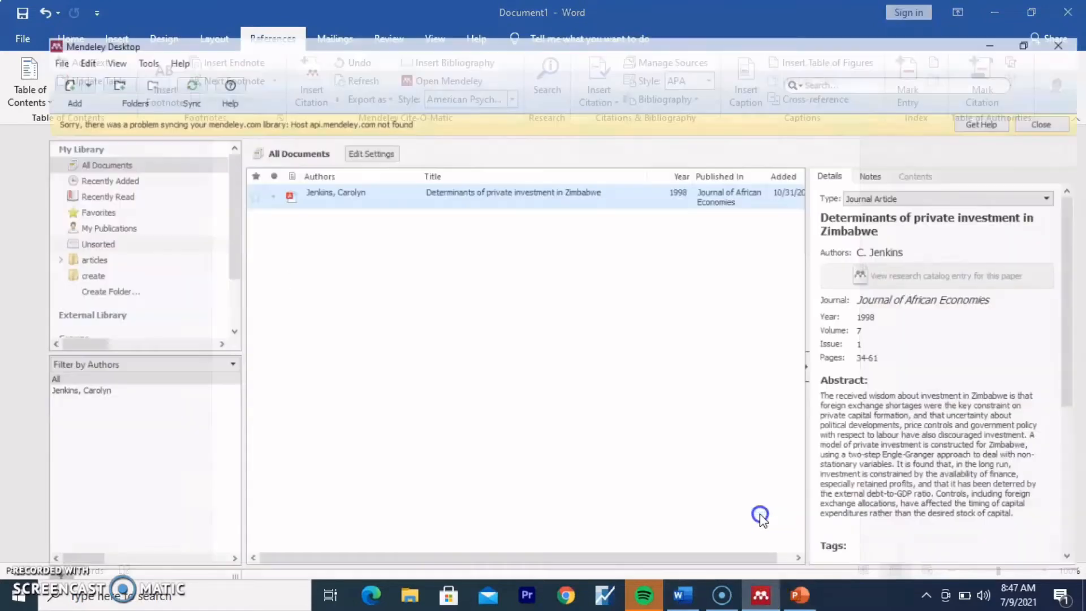
Step: Delete the Jenkins entry, re-import the DETERMINANTS PDF from Desktop > articles, and show its details
right_click(540, 165)
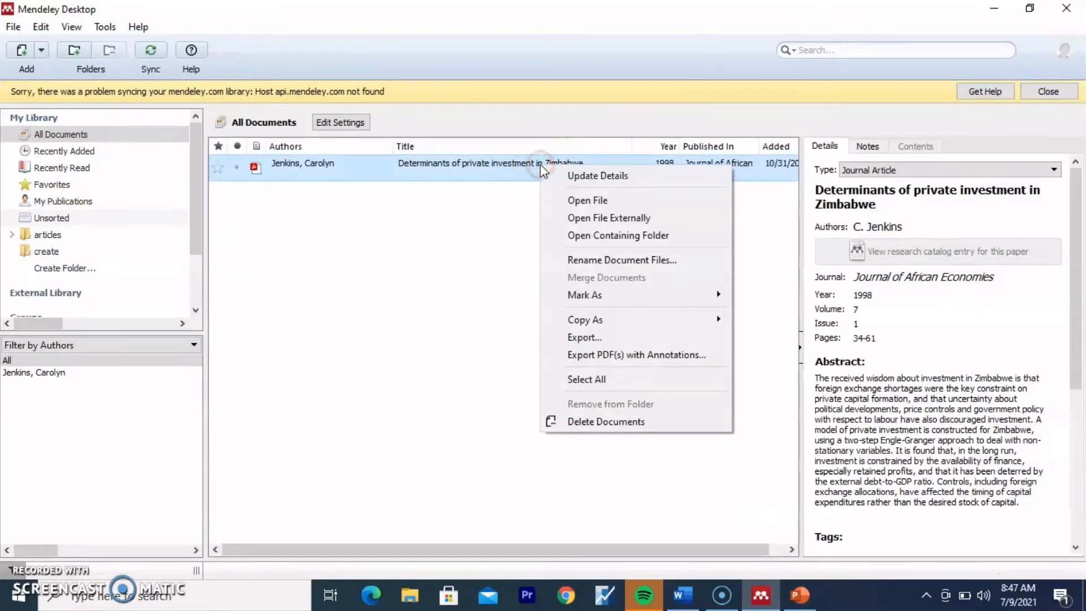
click(600, 424)
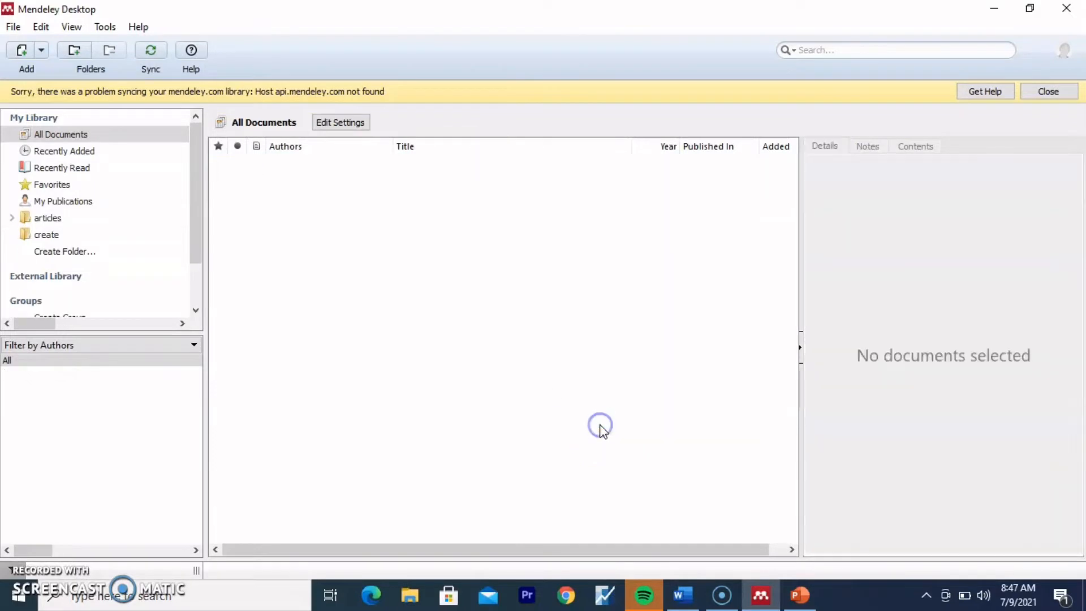
click(21, 55)
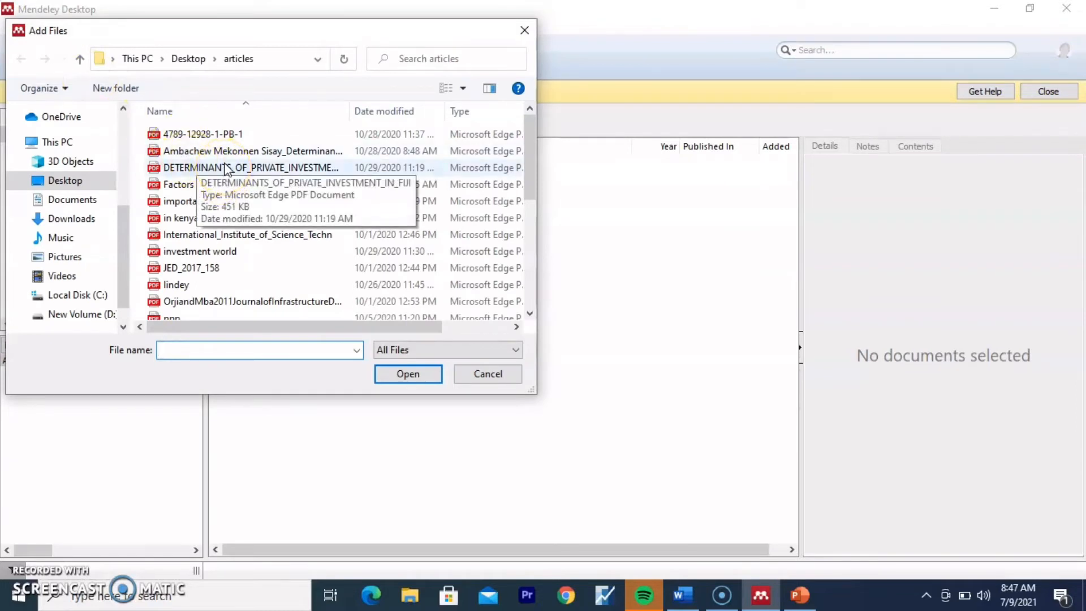
click(227, 168)
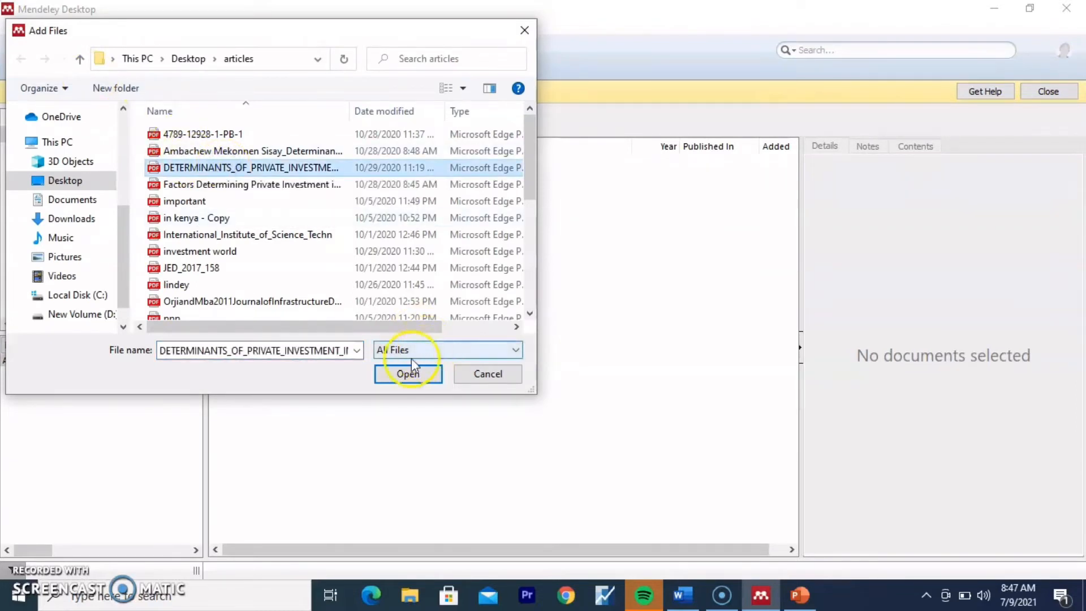
click(408, 374)
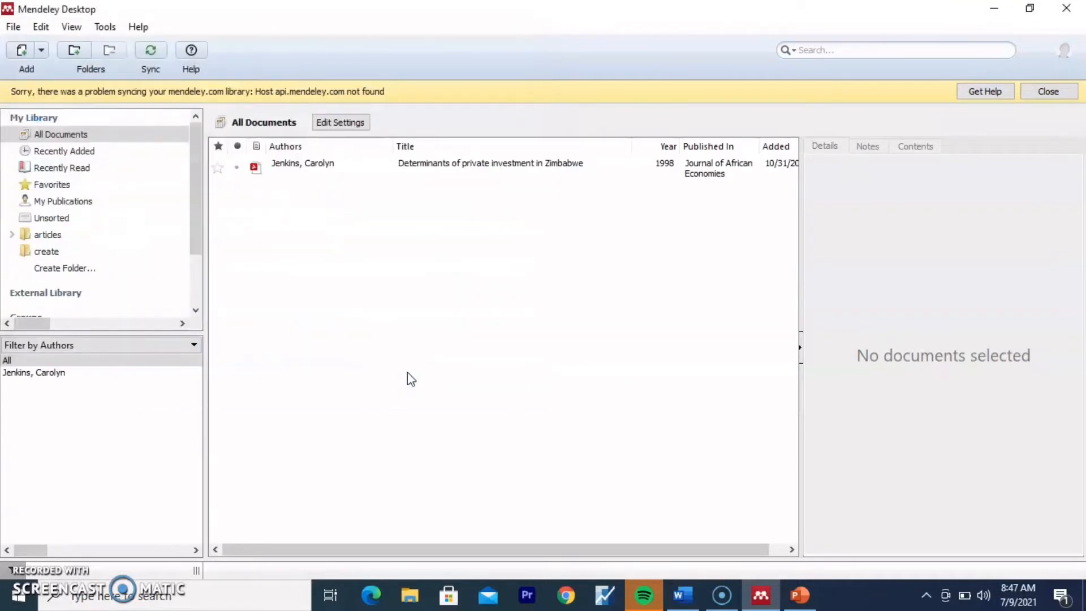
click(484, 164)
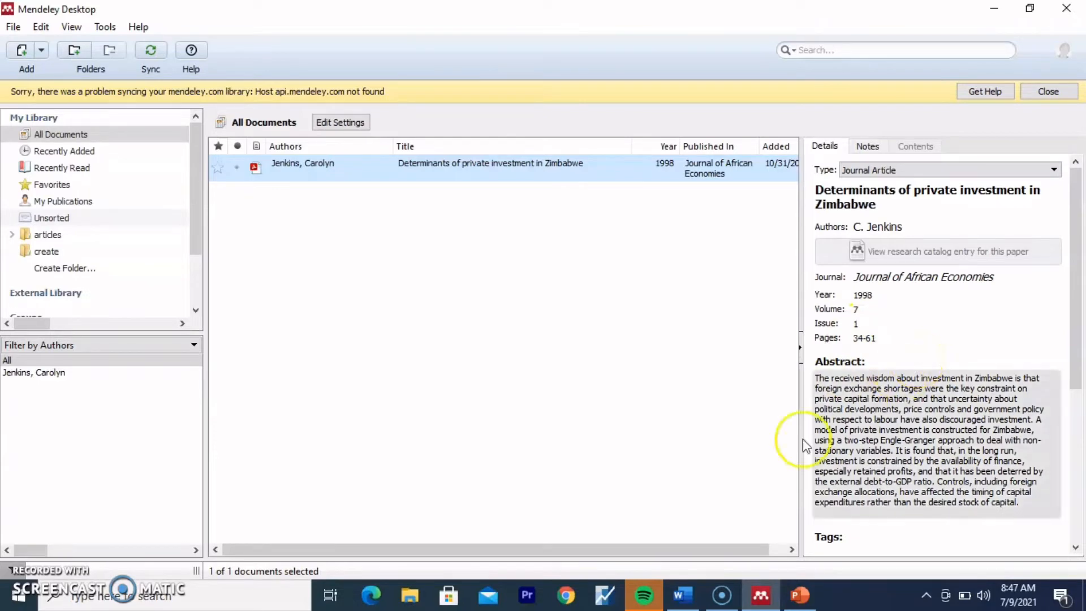
Step: Insert the Mendeley citation (Jenkins, 1998) by searching 'd' and picking the Determinants paper
mouse_move(670, 602)
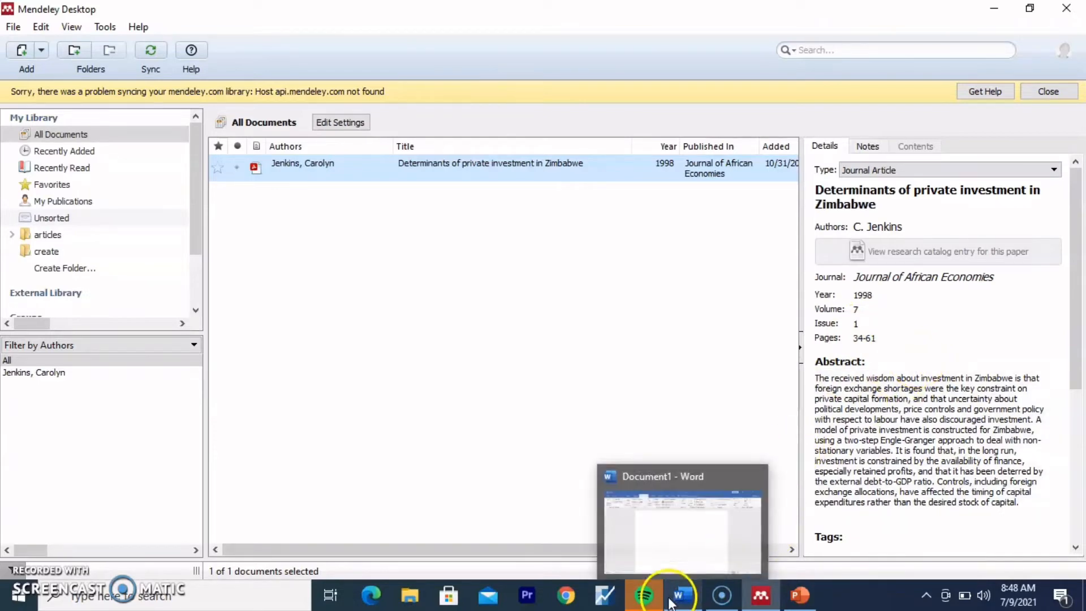
click(696, 526)
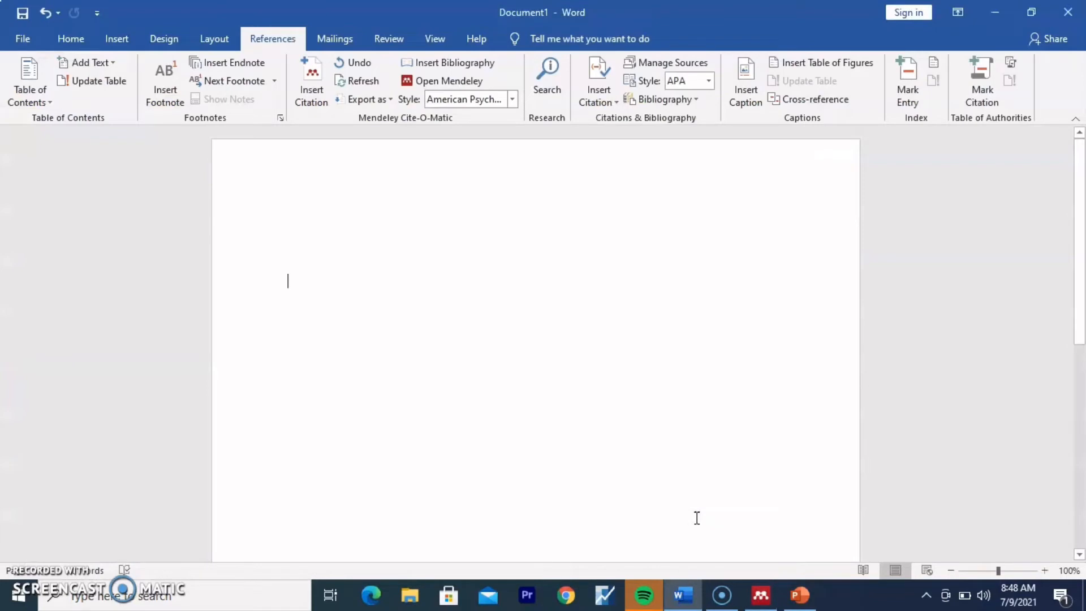
click(310, 94)
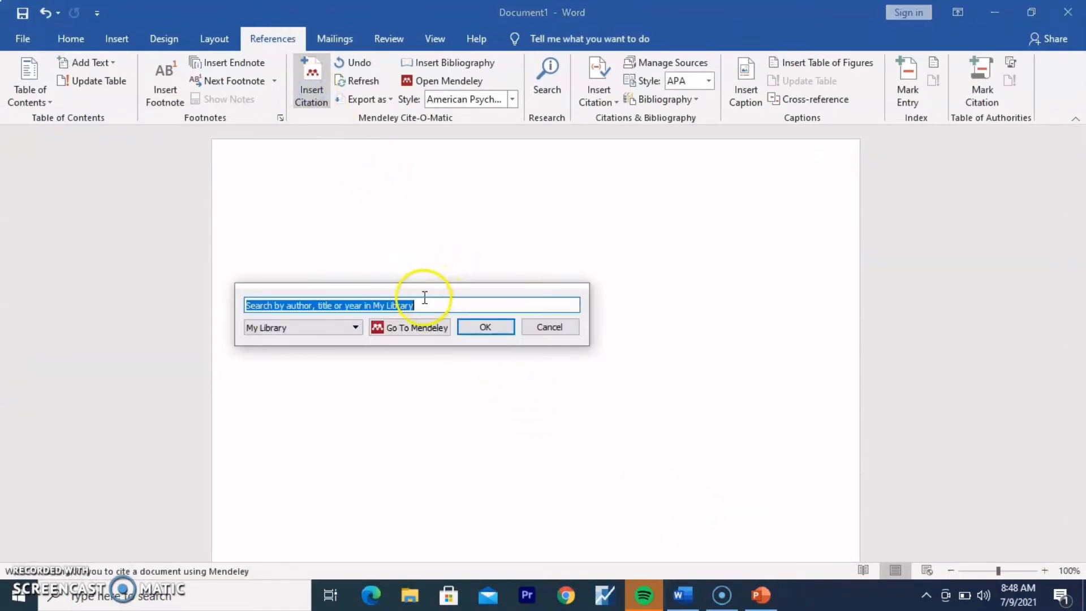
click(422, 301)
key(BackSpace)
key(BackSpace)
key(BackSpace)
key(BackSpace)
key(BackSpace)
key(BackSpace)
key(BackSpace)
key(BackSpace)
key(BackSpace)
key(BackSpace)
key(BackSpace)
key(BackSpace)
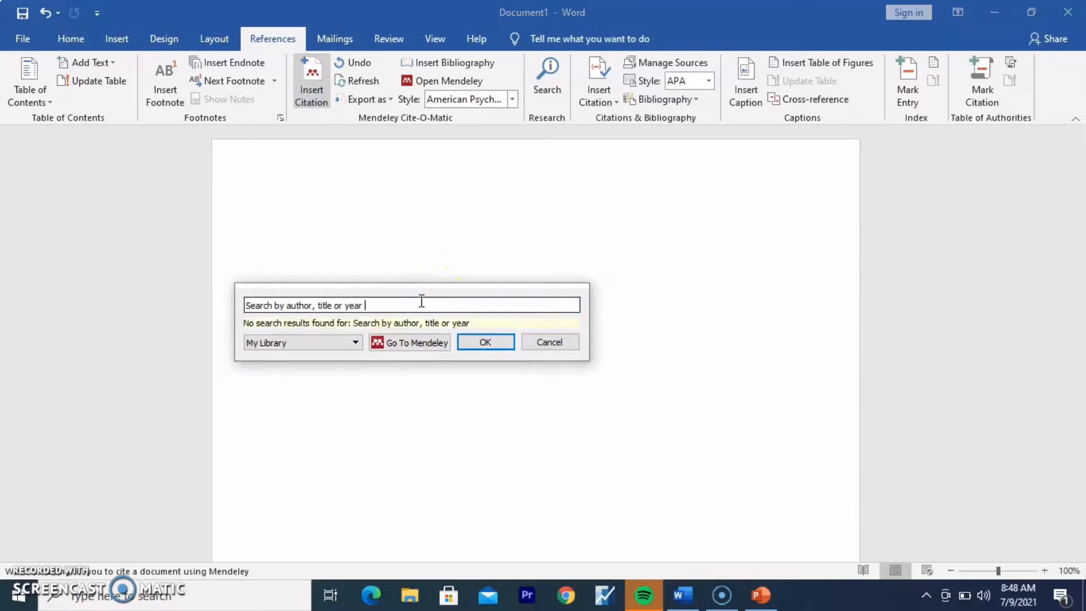
key(BackSpace)
key(BackSpace)
key(BackSpace)
key(BackSpace)
key(BackSpace)
key(BackSpace)
key(BackSpace)
key(BackSpace)
key(BackSpace)
key(BackSpace)
key(BackSpace)
text(de)
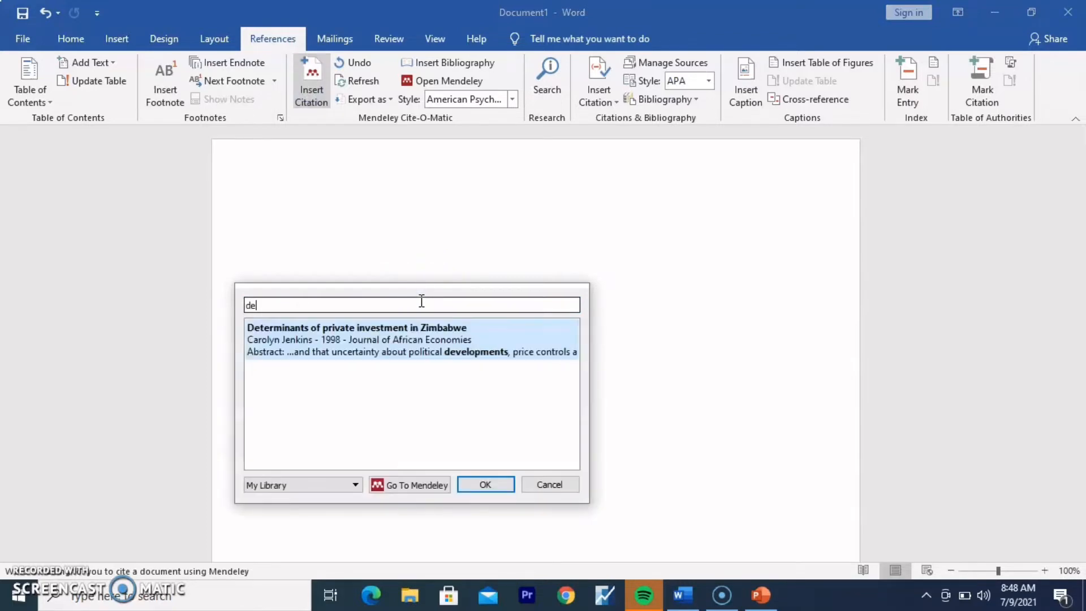
click(417, 332)
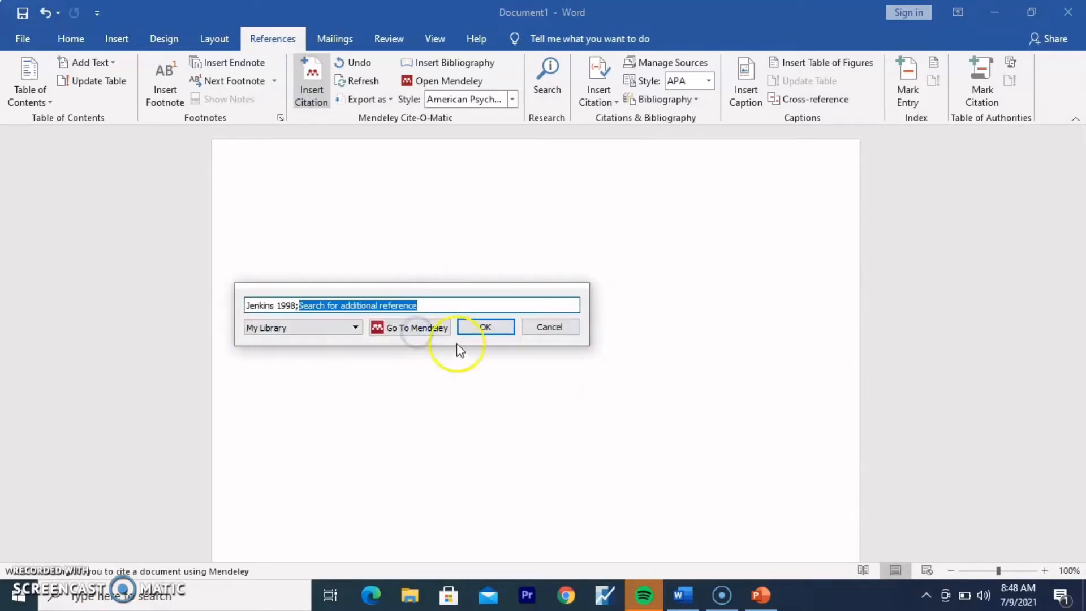
click(485, 329)
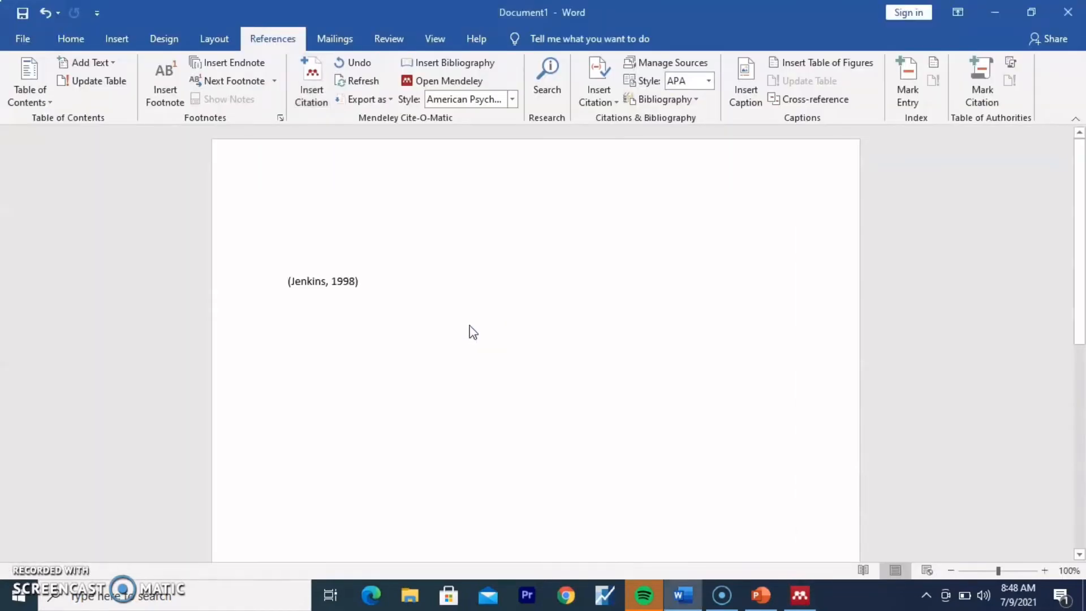
click(330, 283)
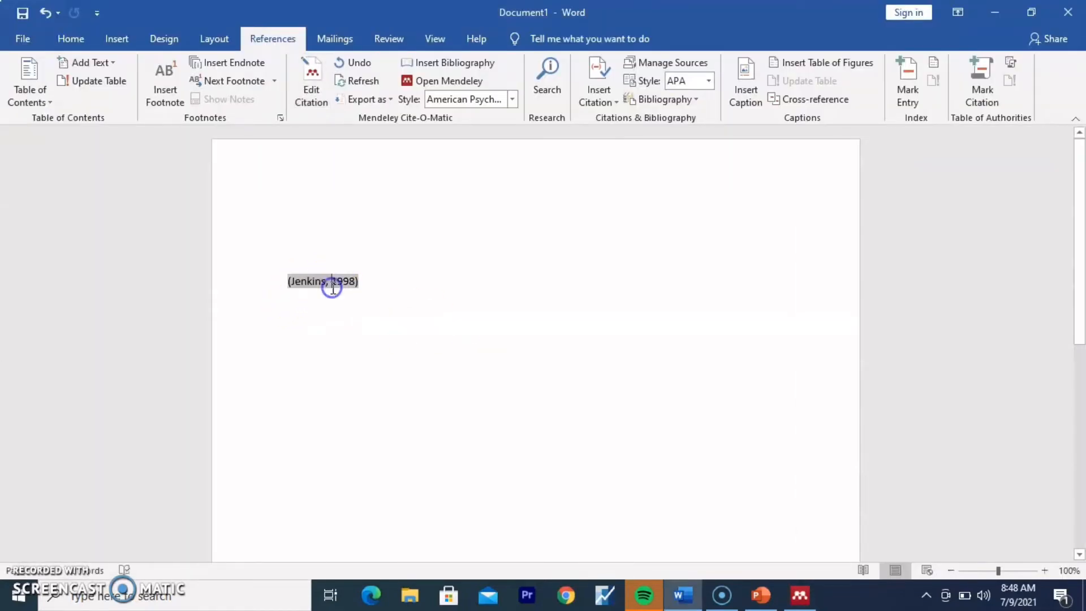
click(371, 334)
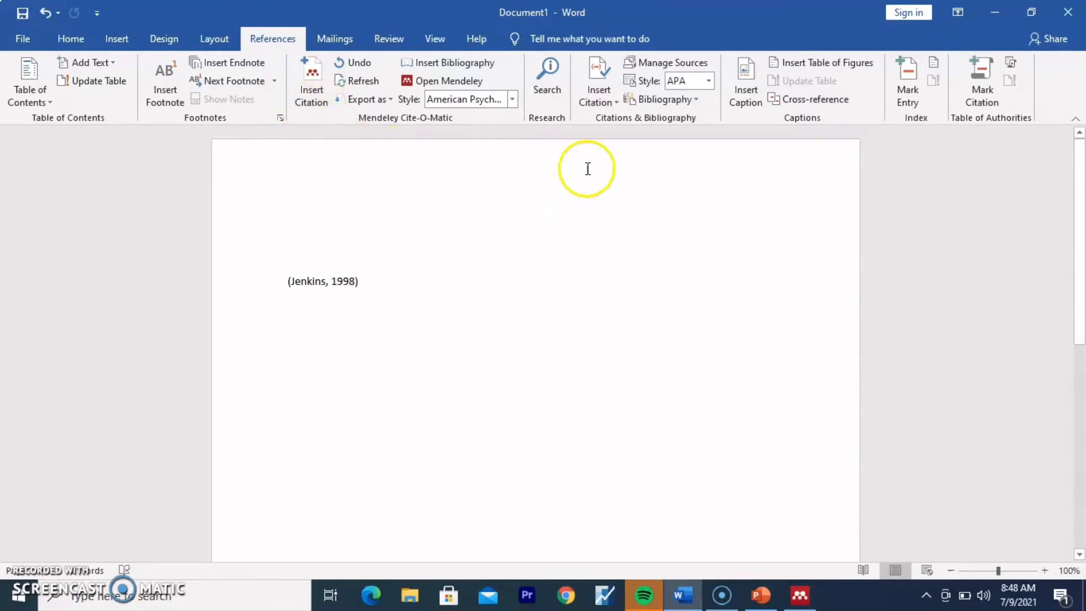
Step: Begin a new citation source via Add New Source, then check the Jenkins paper in Mendeley
click(595, 90)
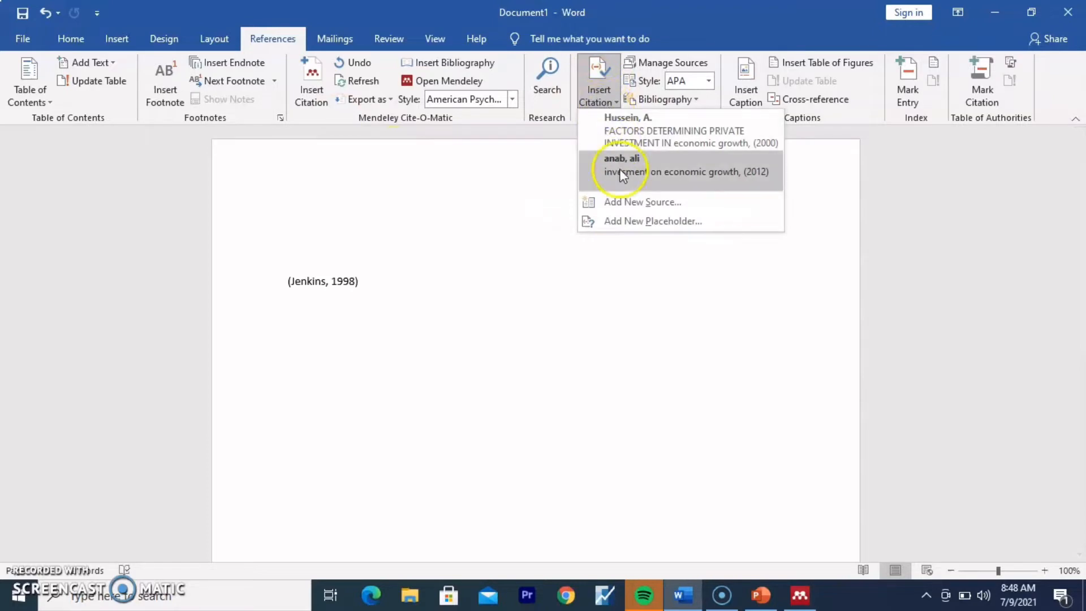
click(624, 204)
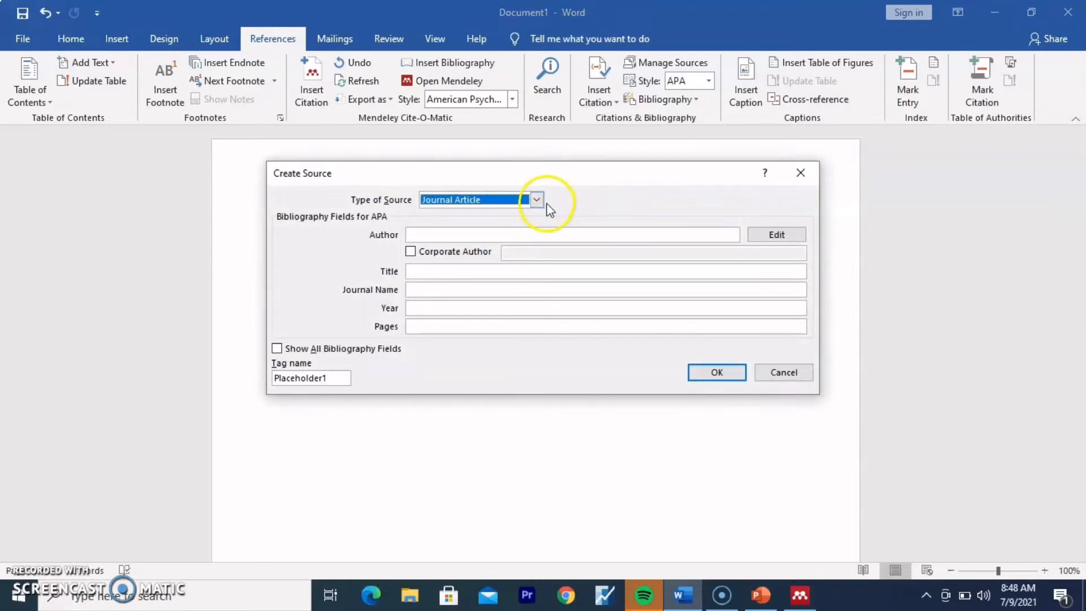
click(460, 231)
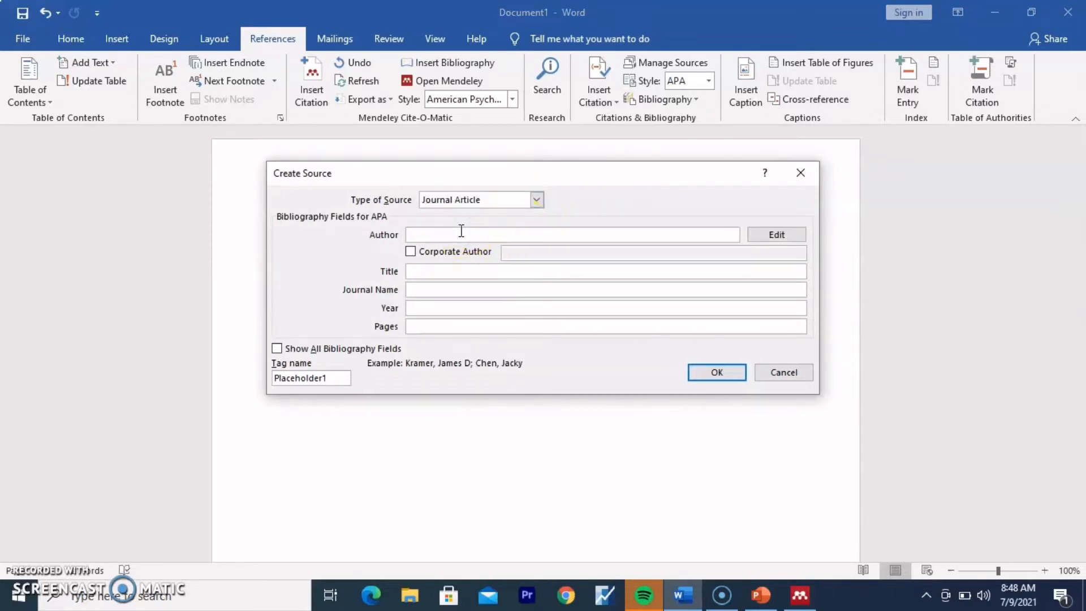
click(807, 599)
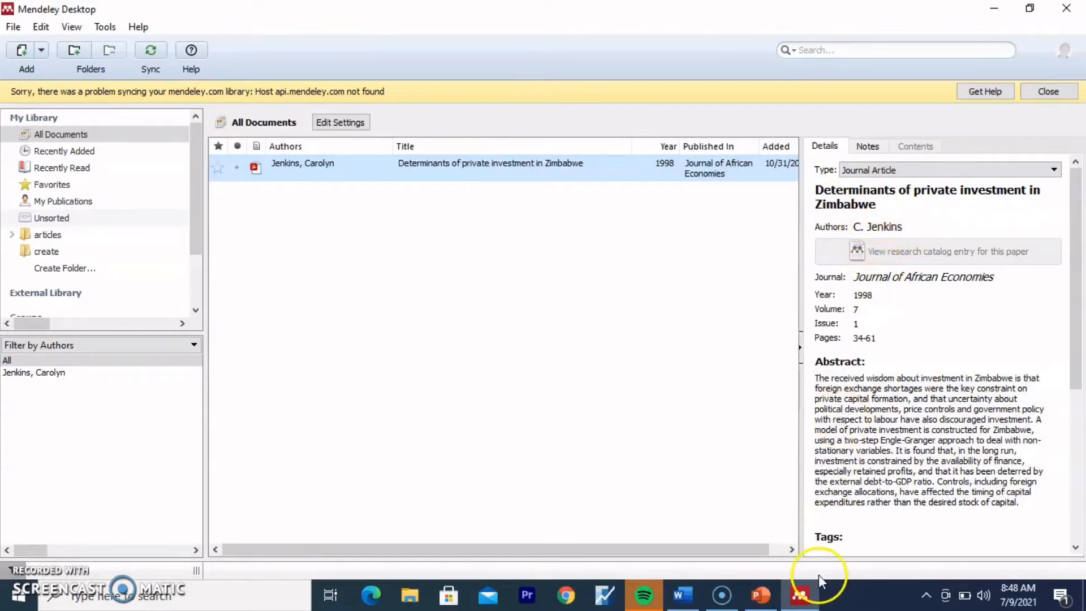
mouse_move(804, 601)
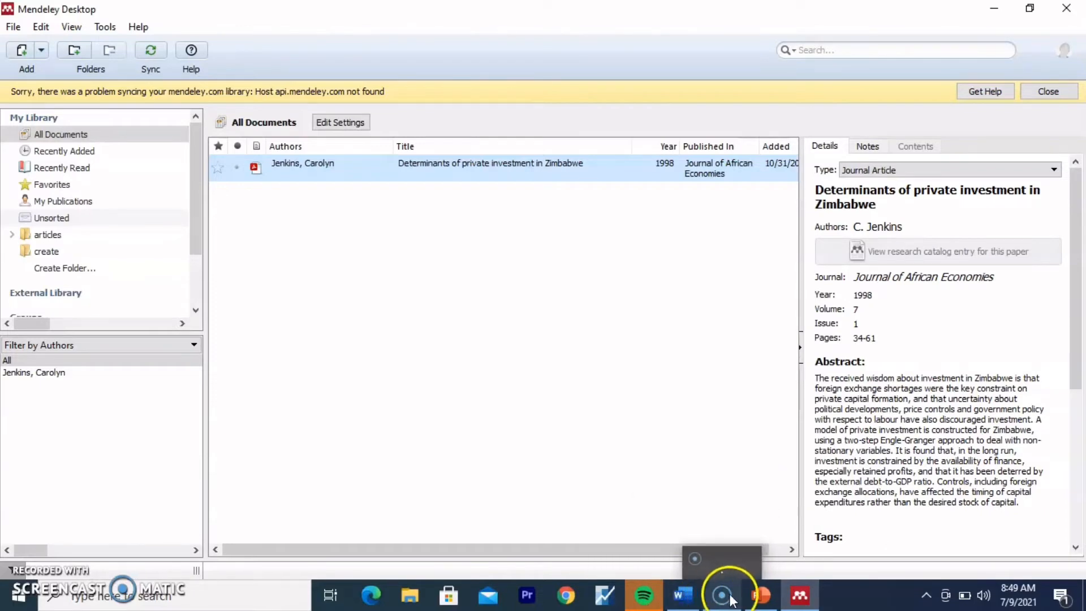
Step: Return to the Create Source form and type into the author field
click(679, 512)
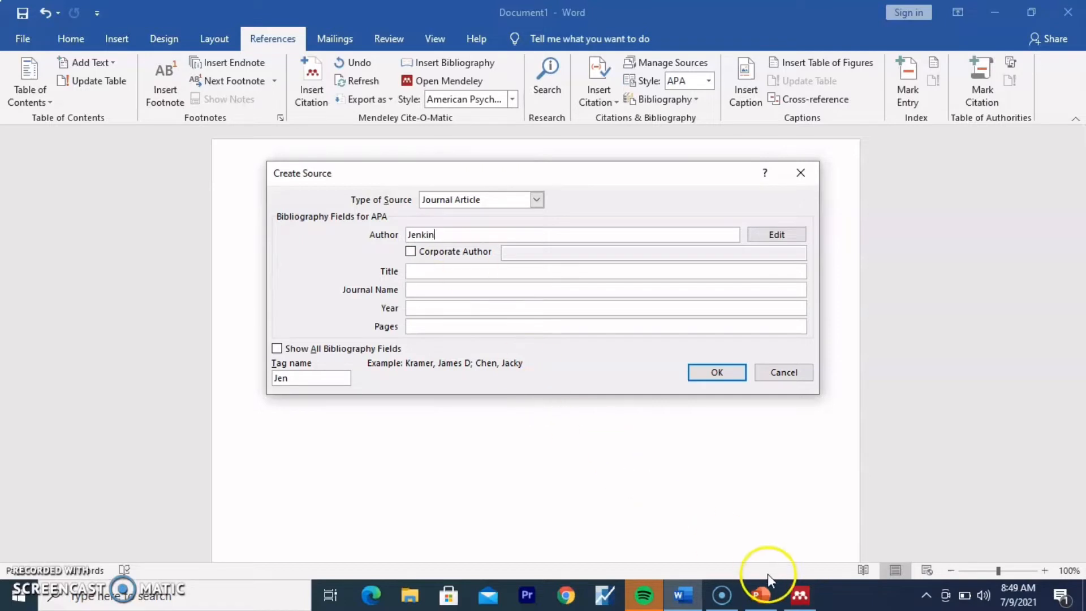
click(815, 557)
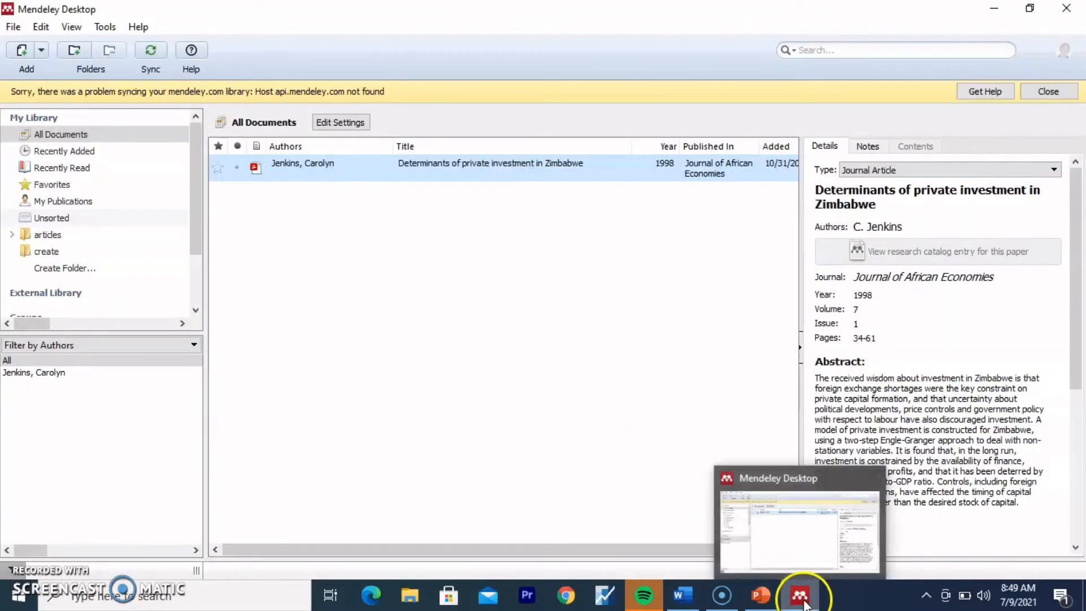
mouse_move(715, 604)
mouse_move(682, 598)
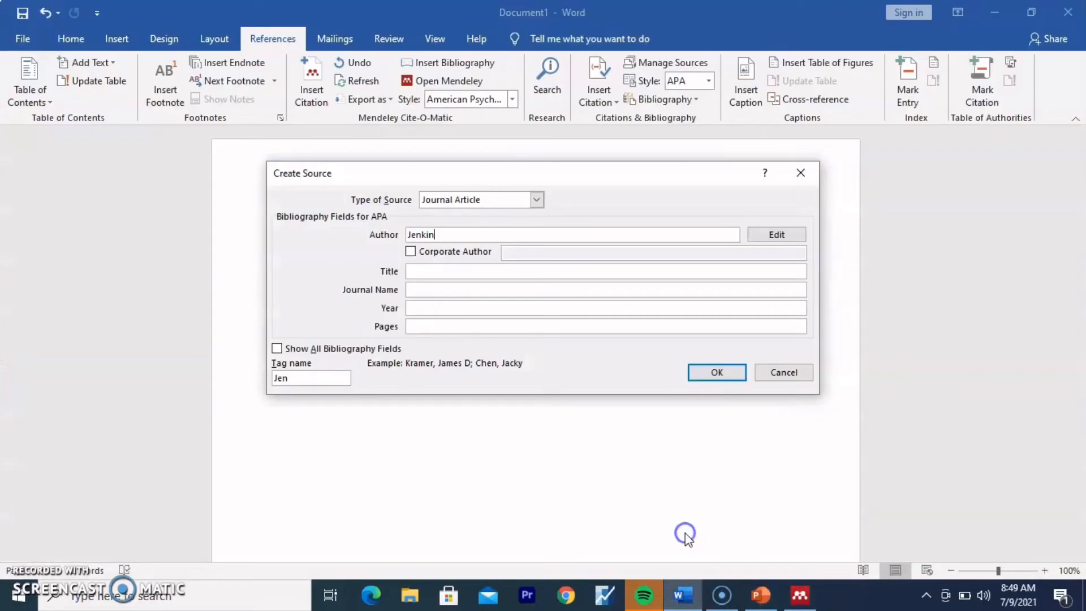
click(684, 533)
text(ss)
Step: Copy the article title from Mendeley and paste it into the source's Title field
click(446, 271)
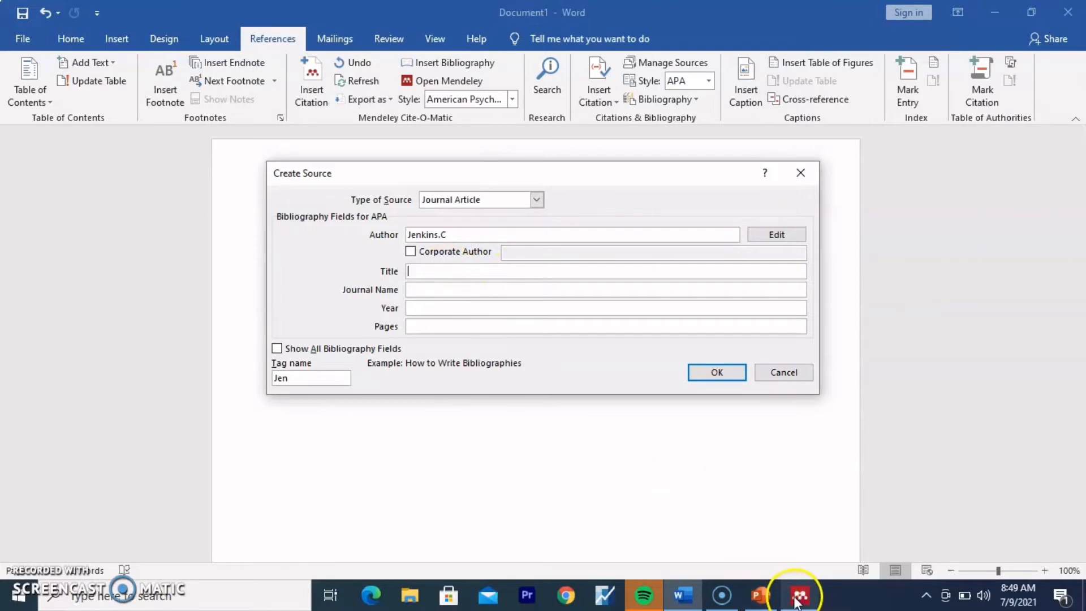
mouse_move(798, 601)
click(812, 473)
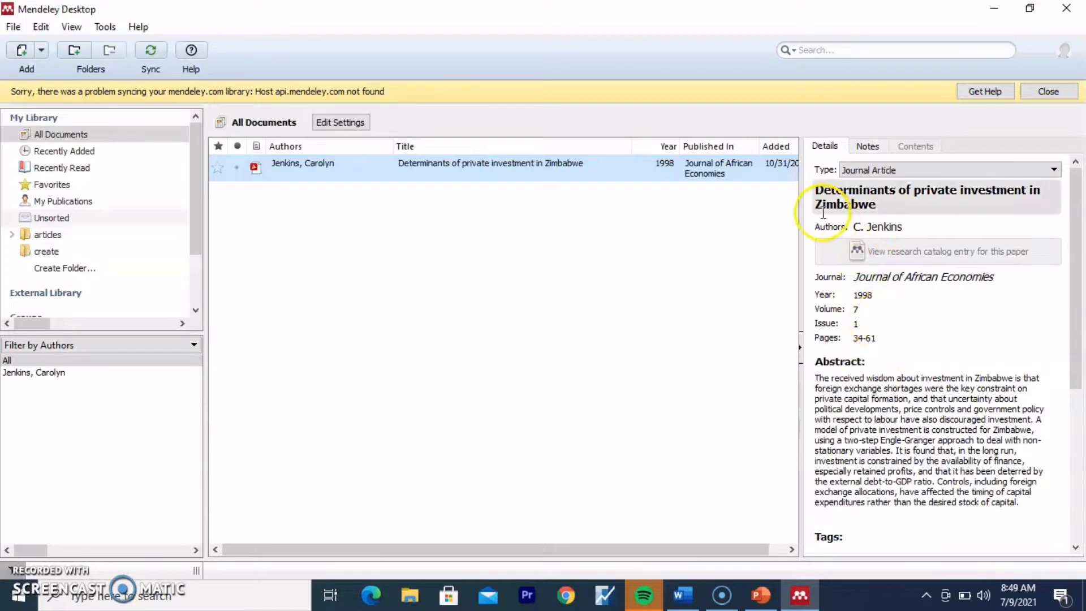
drag(817, 193, 883, 211)
key(ctrl+c)
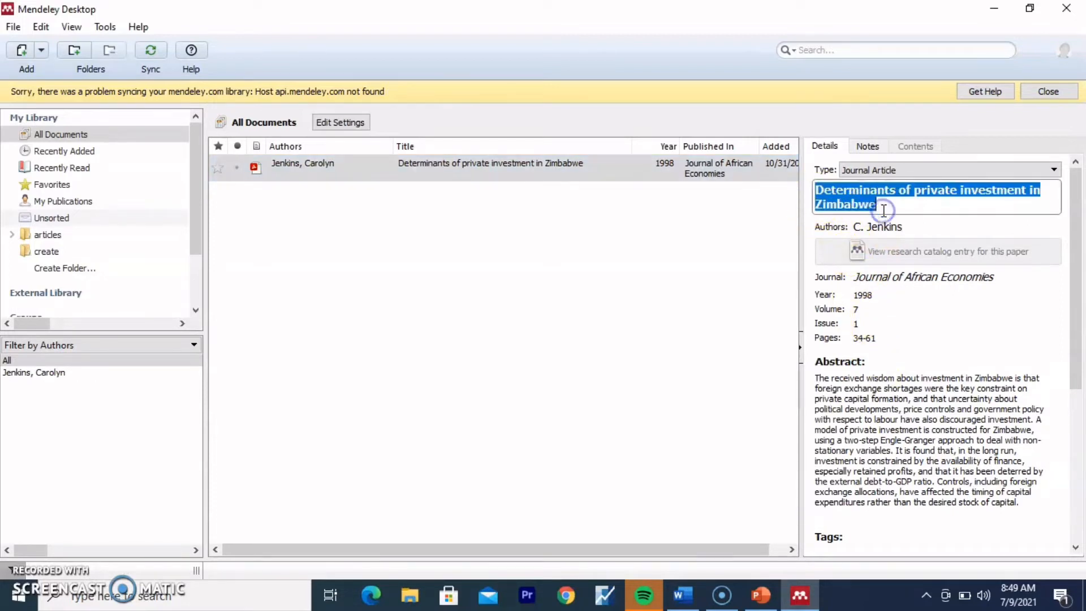
key(BackSpace)
key(ctrl+v)
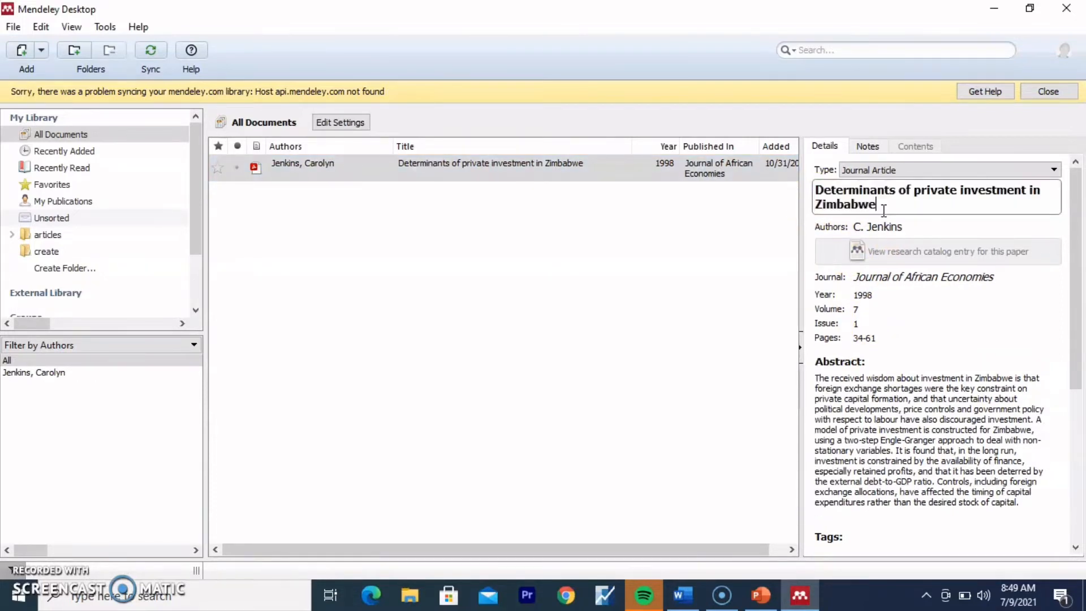
drag(857, 199, 821, 194)
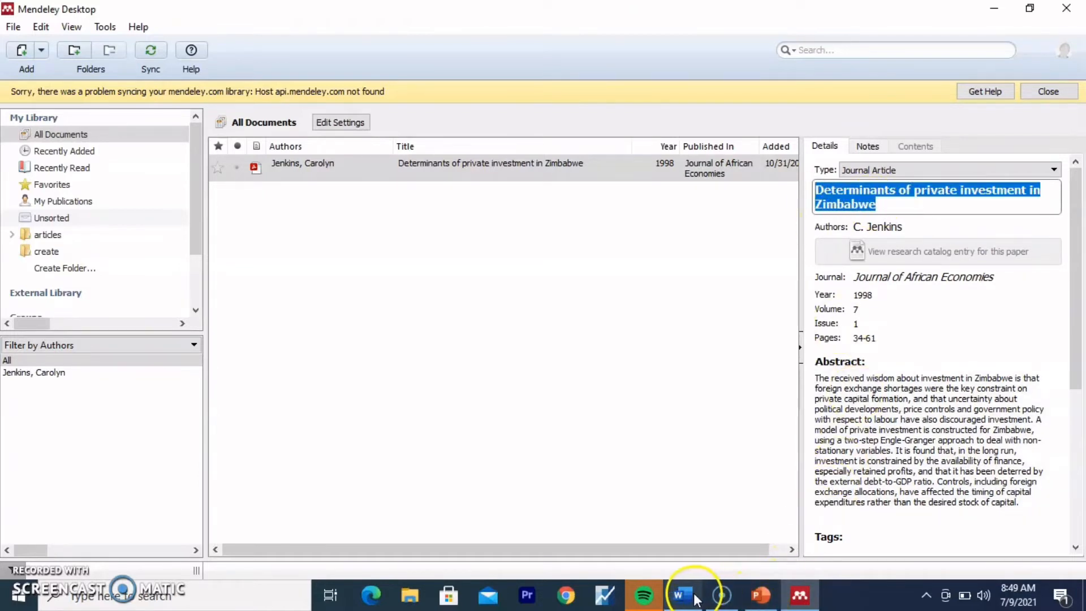
mouse_move(684, 595)
click(706, 512)
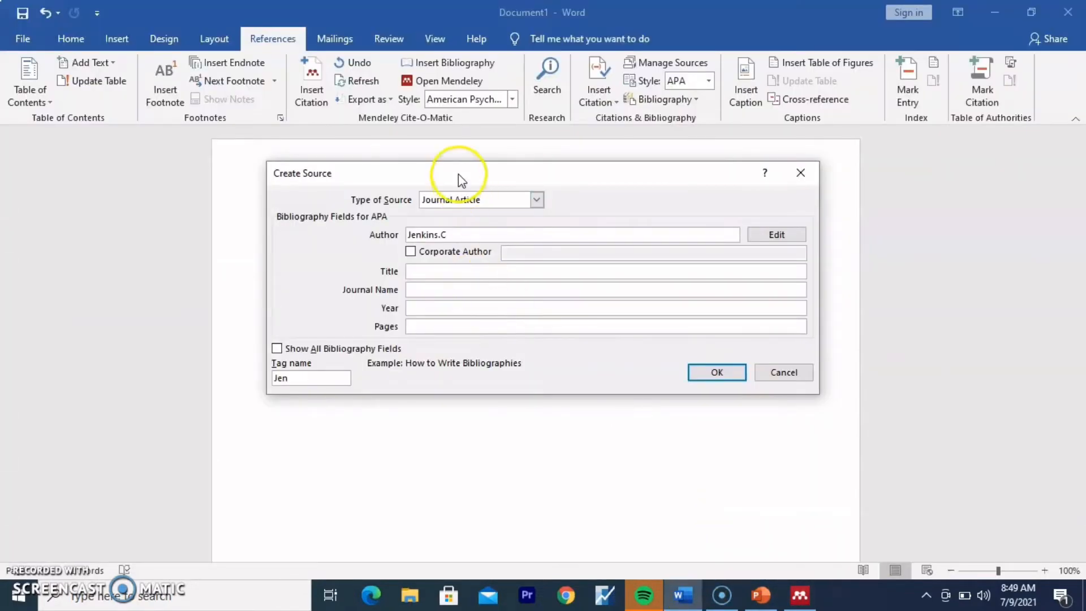
key(ctrl+v)
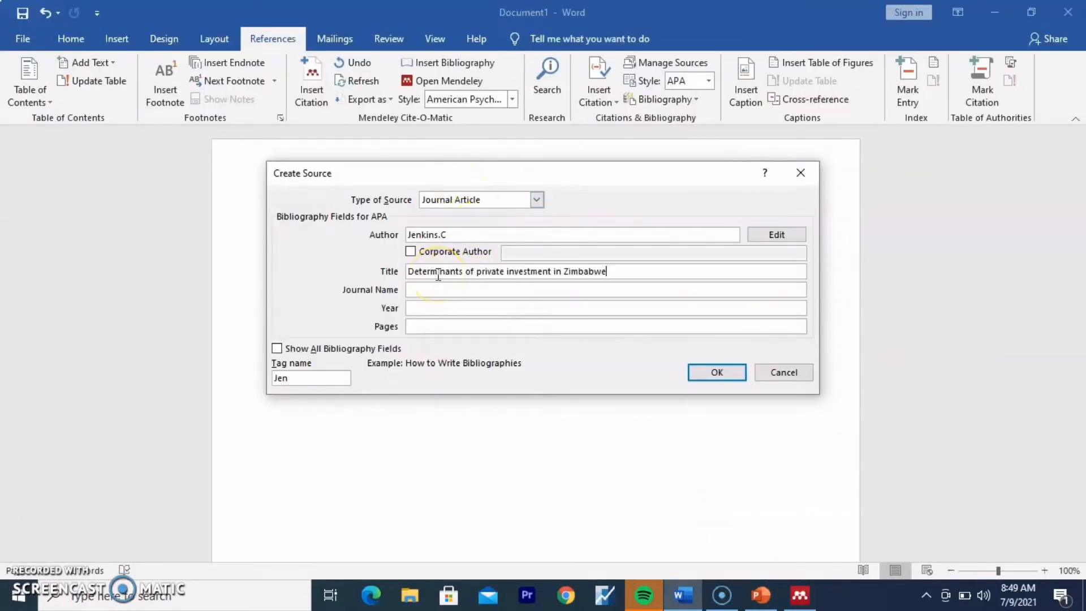
Step: Copy 'Journal of African Economies' from Mendeley into the Journal Name field
click(441, 291)
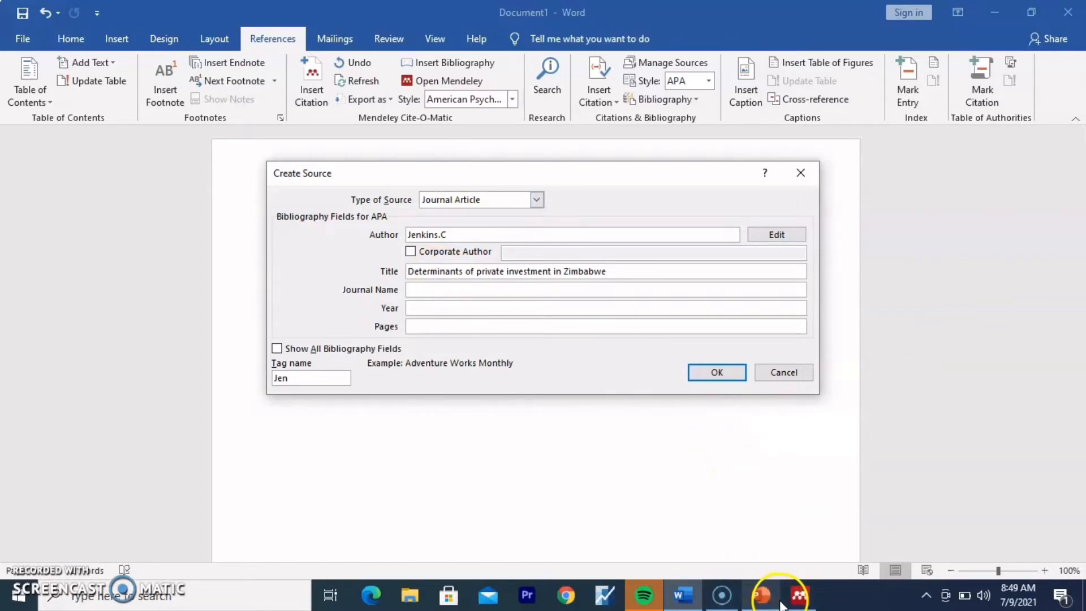
mouse_move(797, 604)
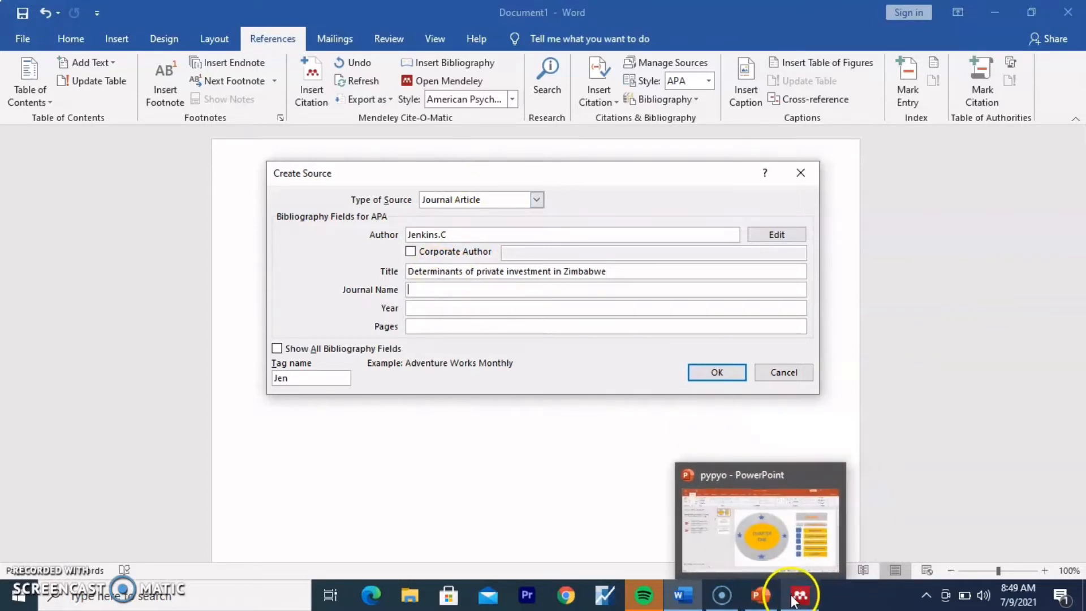
click(798, 593)
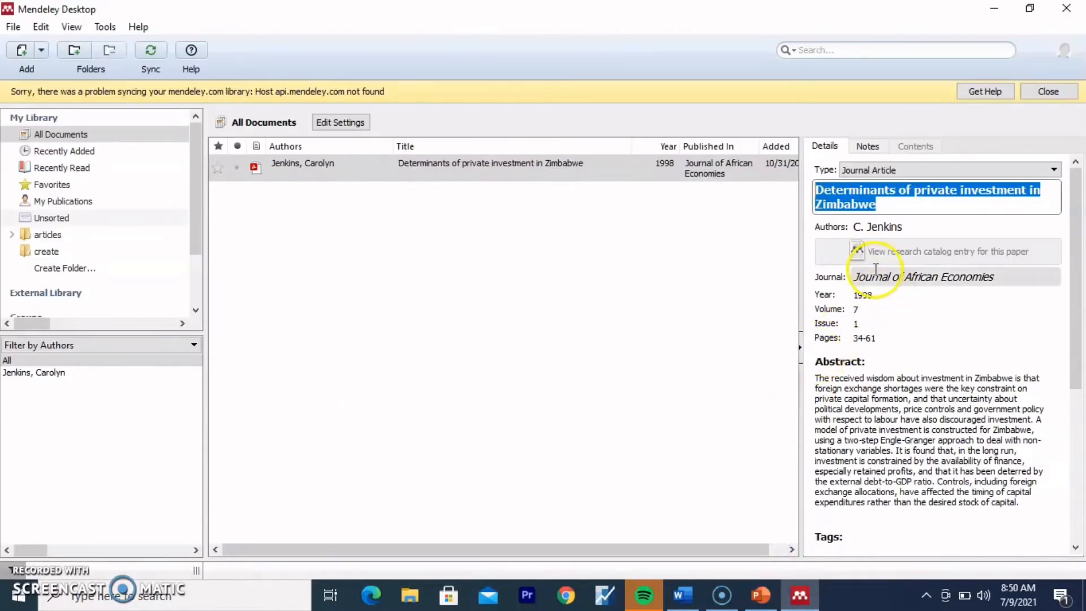
click(863, 281)
drag(856, 277, 993, 281)
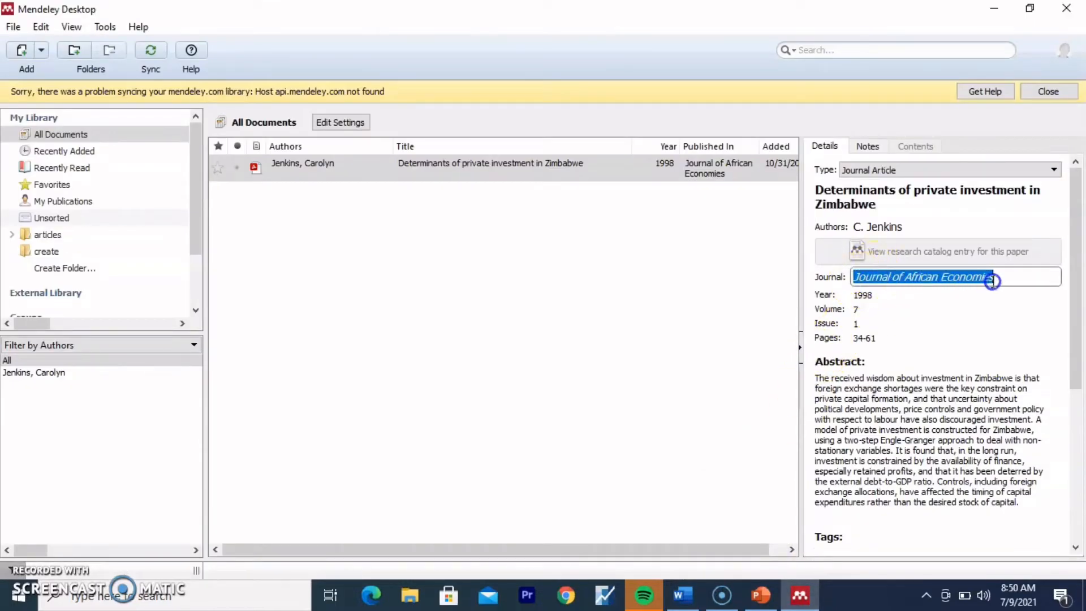
key(ctrl+c)
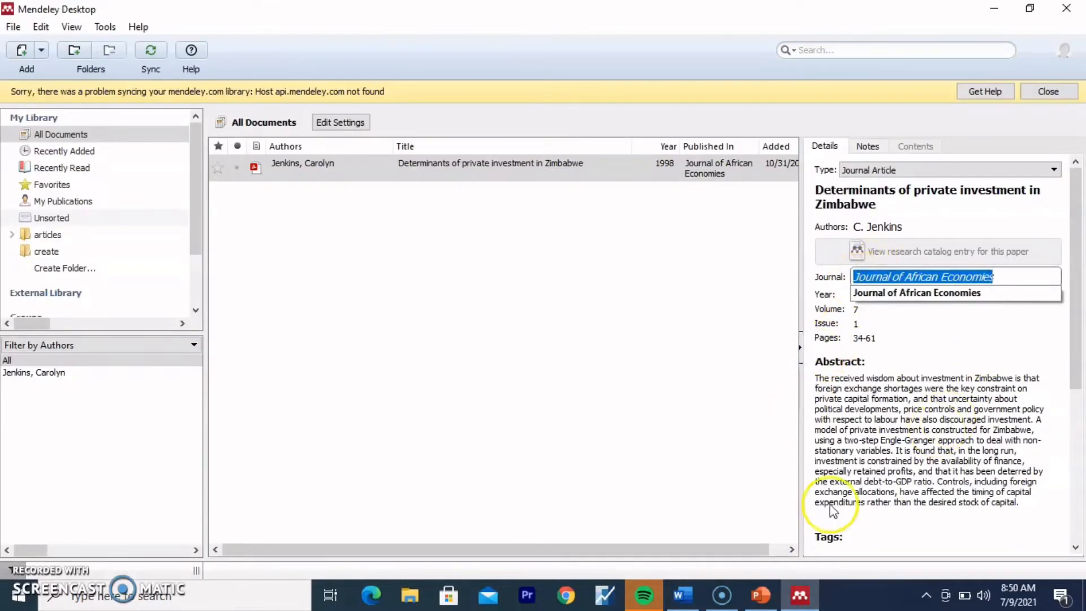
mouse_move(685, 595)
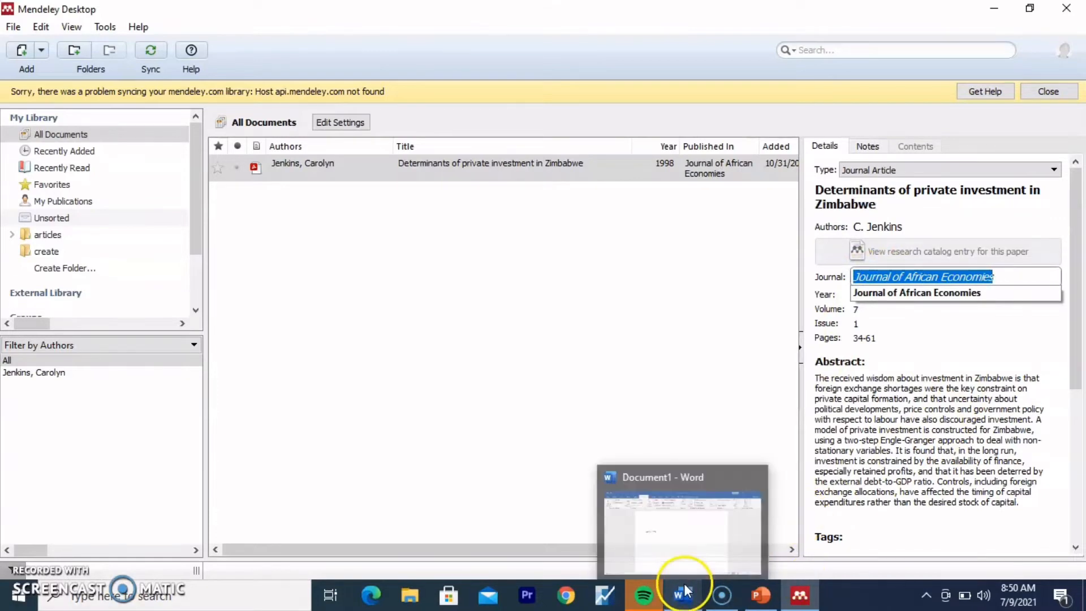
click(703, 538)
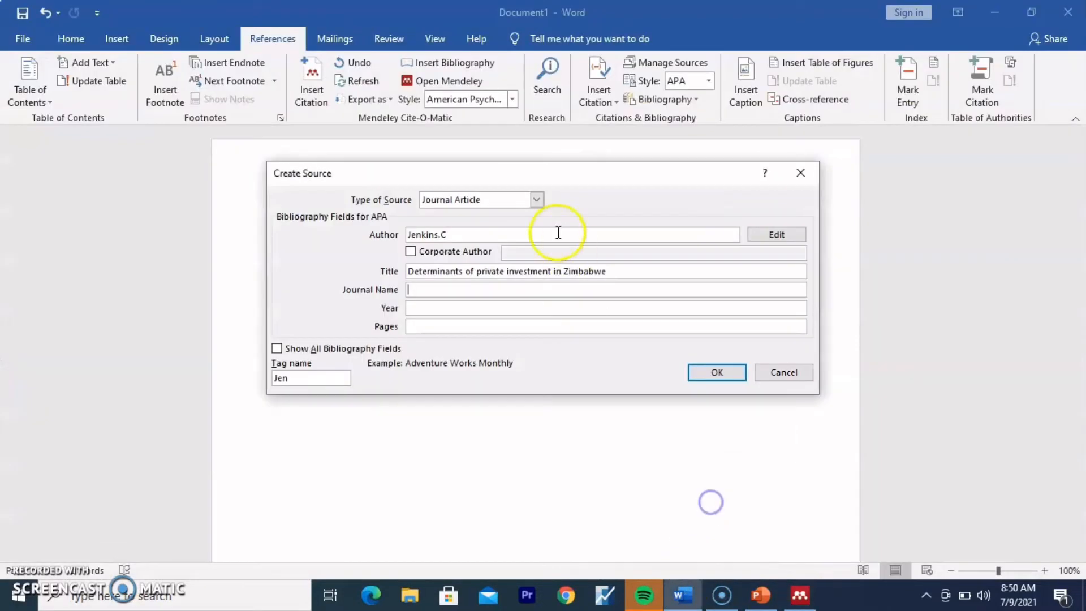
click(424, 289)
key(ctrl+v)
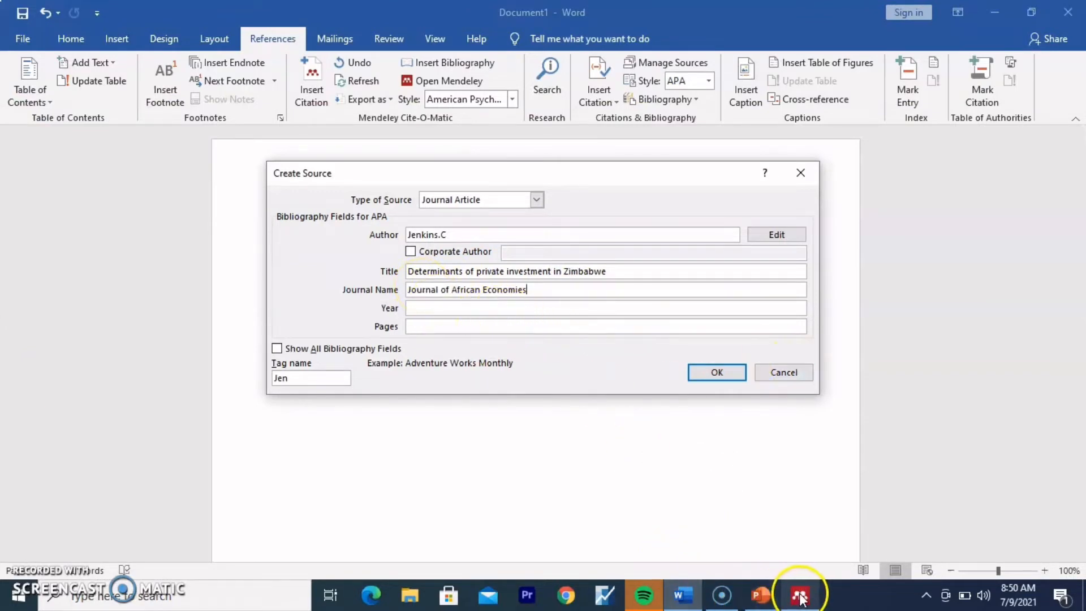
Step: Enter year 1998 and pages 34-61 in the source after checking them in Mendeley
mouse_move(800, 595)
click(815, 566)
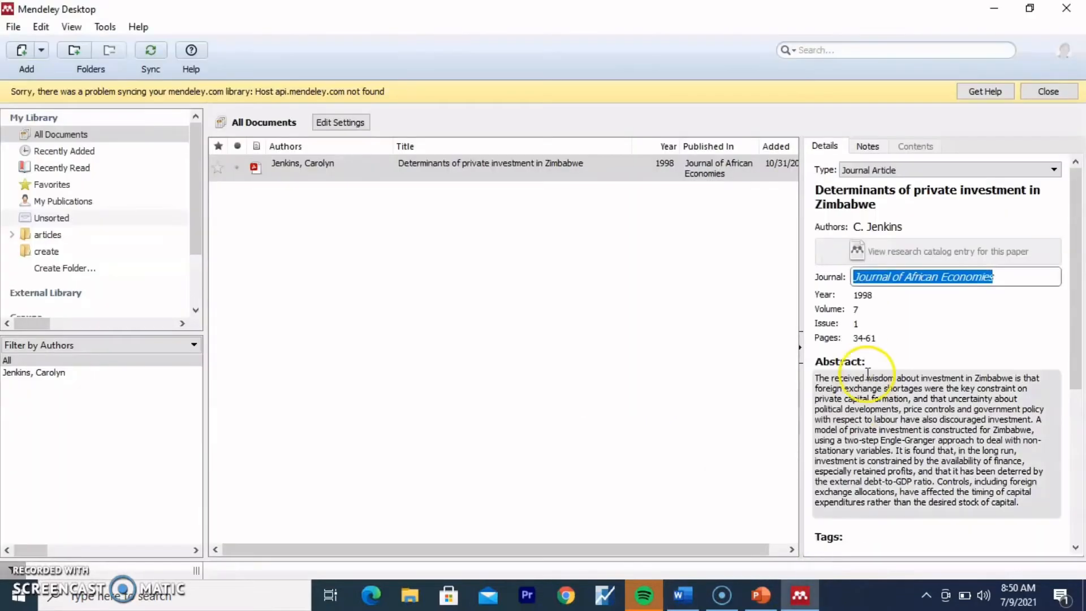
click(877, 338)
drag(876, 338, 850, 339)
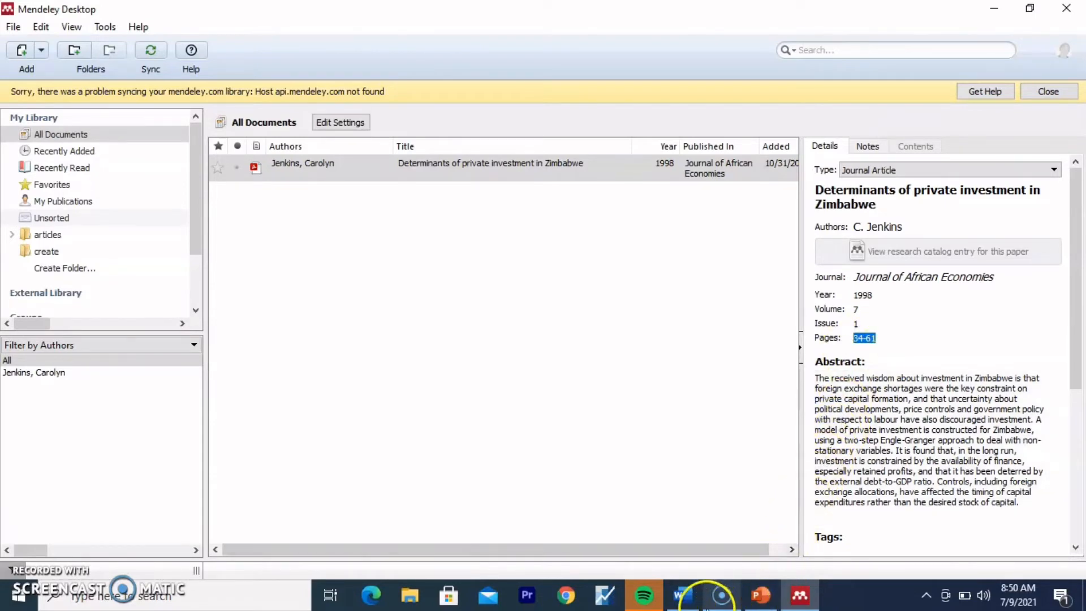
mouse_move(684, 593)
click(680, 535)
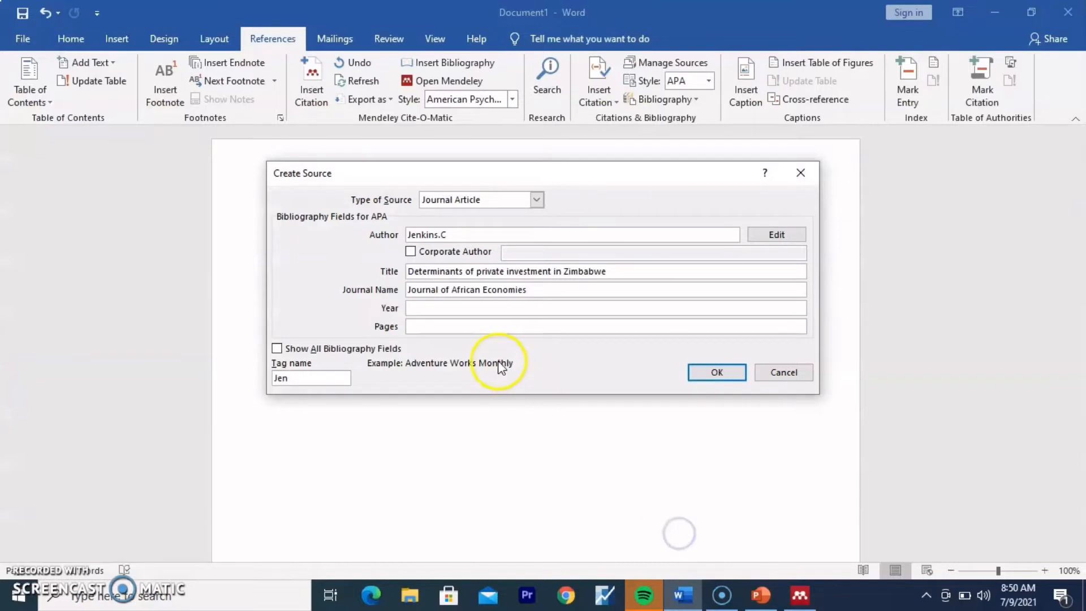
click(445, 307)
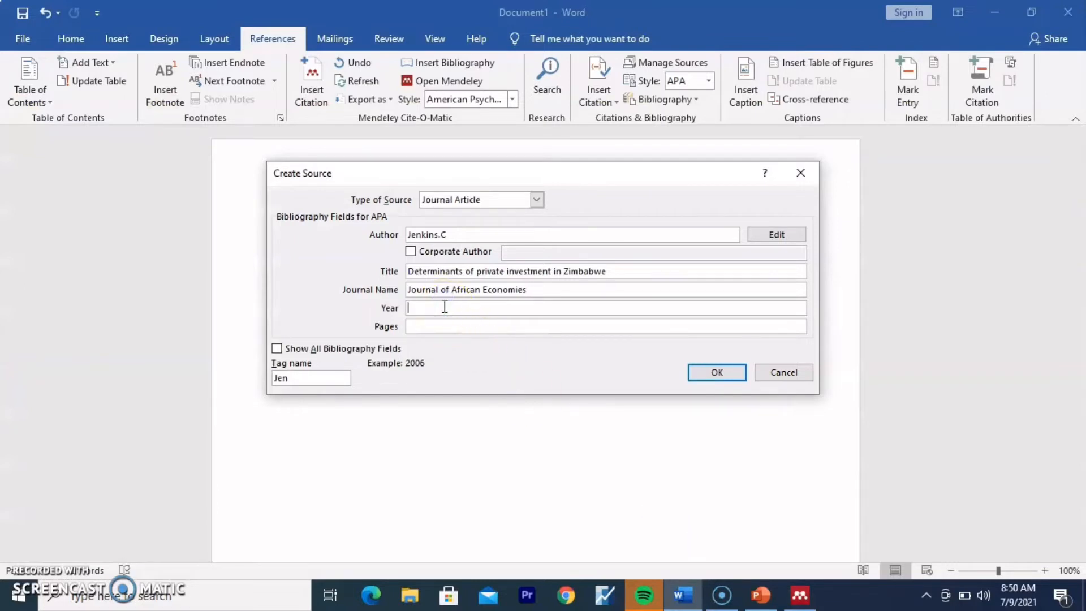
text(18)
key(BackSpace)
text(998)
click(430, 328)
text(34-61)
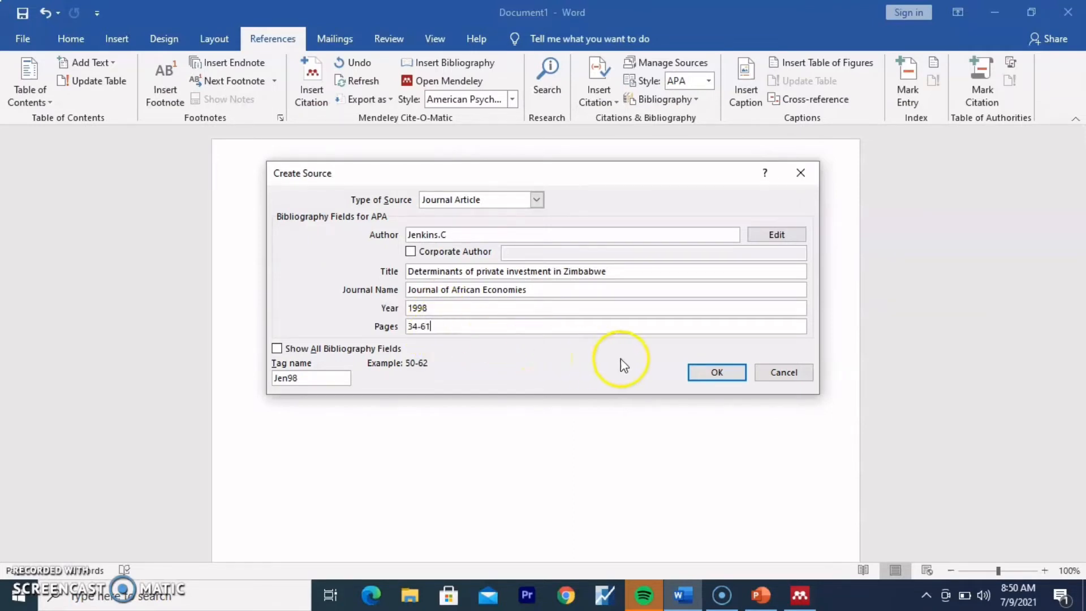
Step: Save the new source and insert its (Jenkins.C, 1998) citation
click(723, 372)
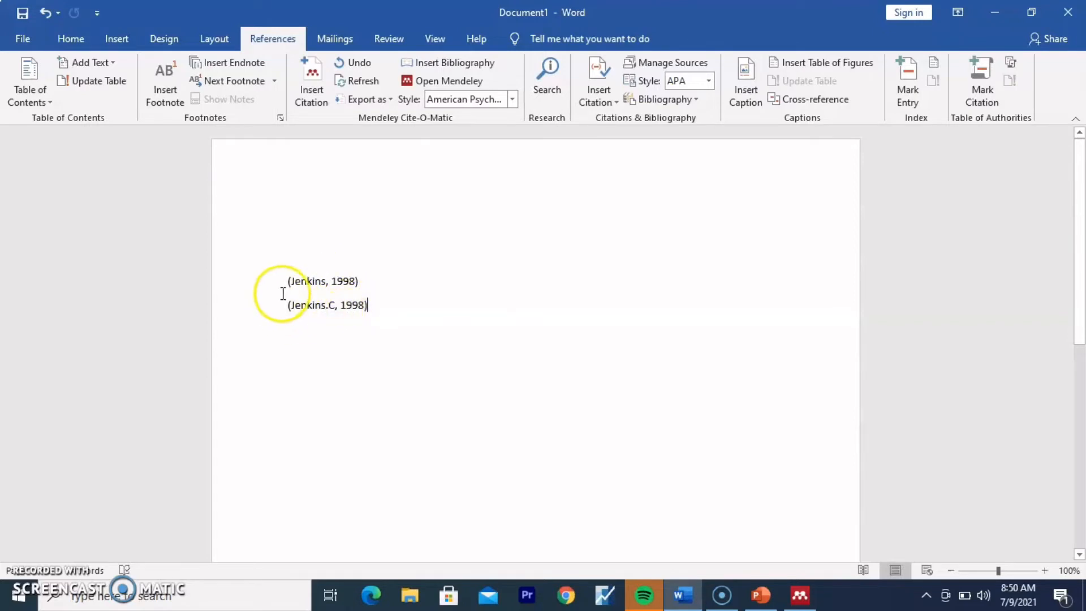
click(359, 324)
click(354, 349)
click(395, 299)
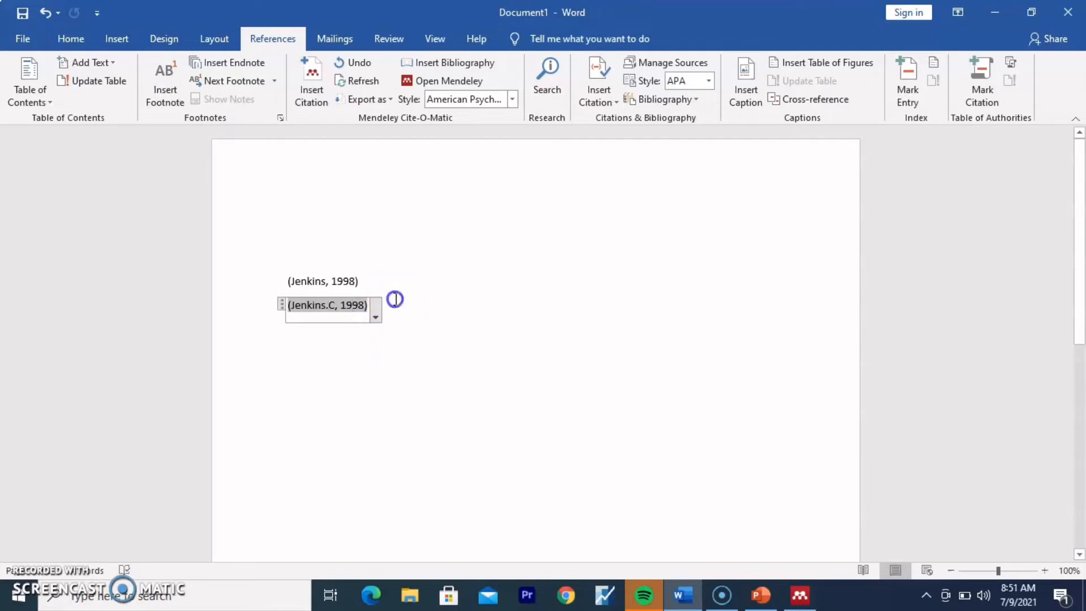
Step: Type a 'Reference' heading on a new line below the citations
key(Return)
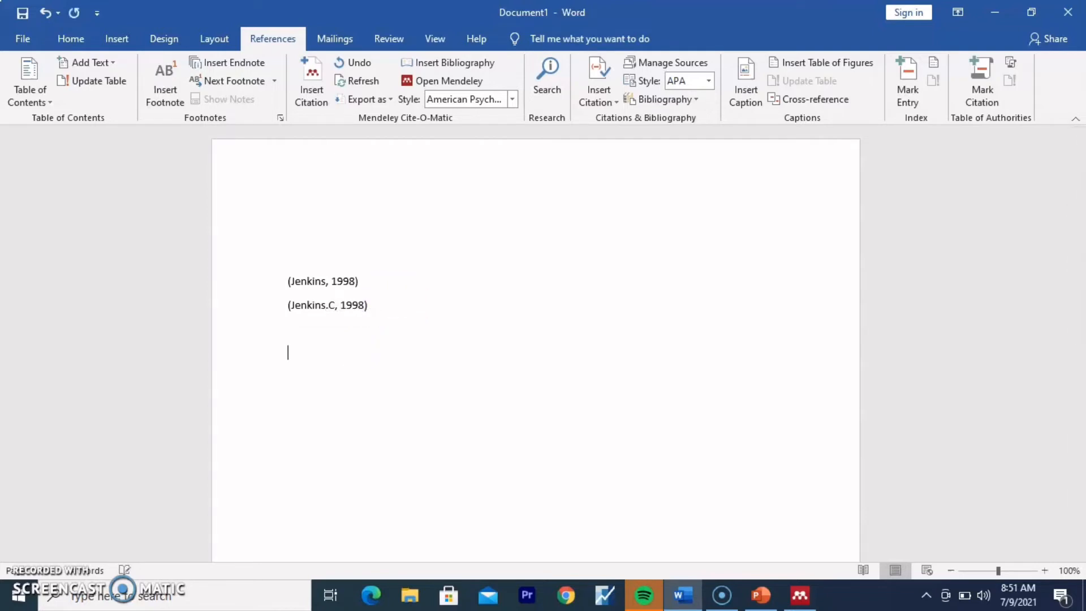
text(REVE)
key(BackSpace)
key(BackSpace)
key(BackSpace)
key(BackSpace)
text(REference)
key(Return)
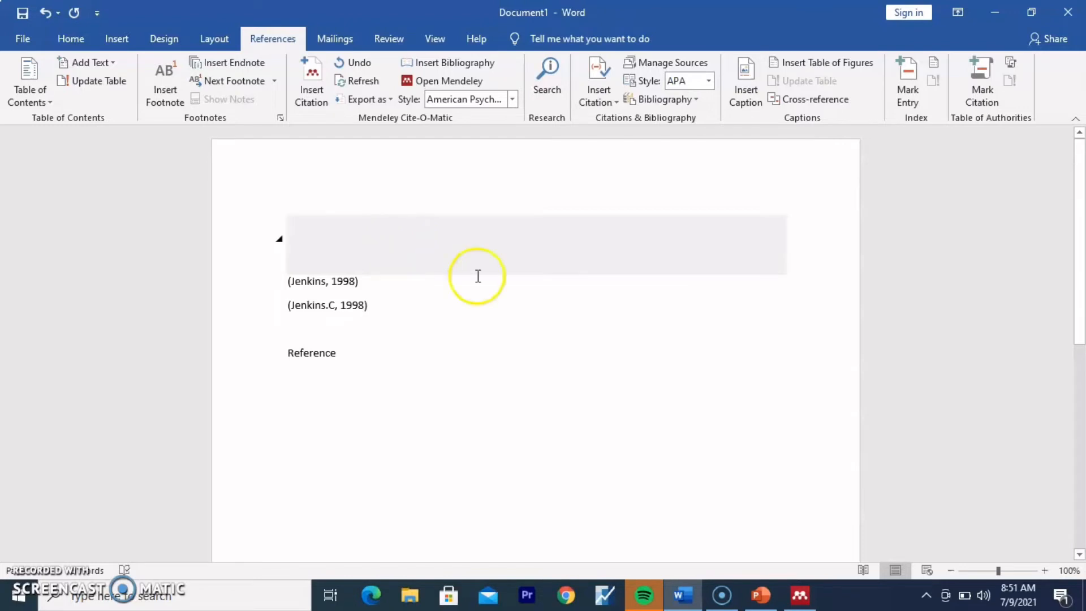
Step: Paste the Jenkins 1998 article's APA reference from Mendeley under the Reference heading
mouse_move(811, 595)
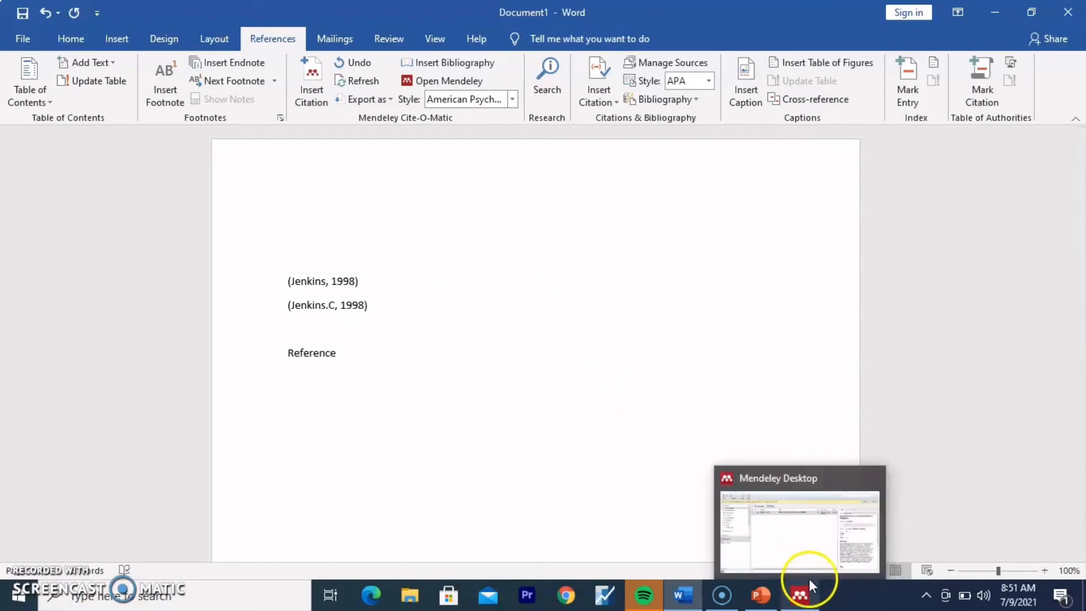
click(802, 557)
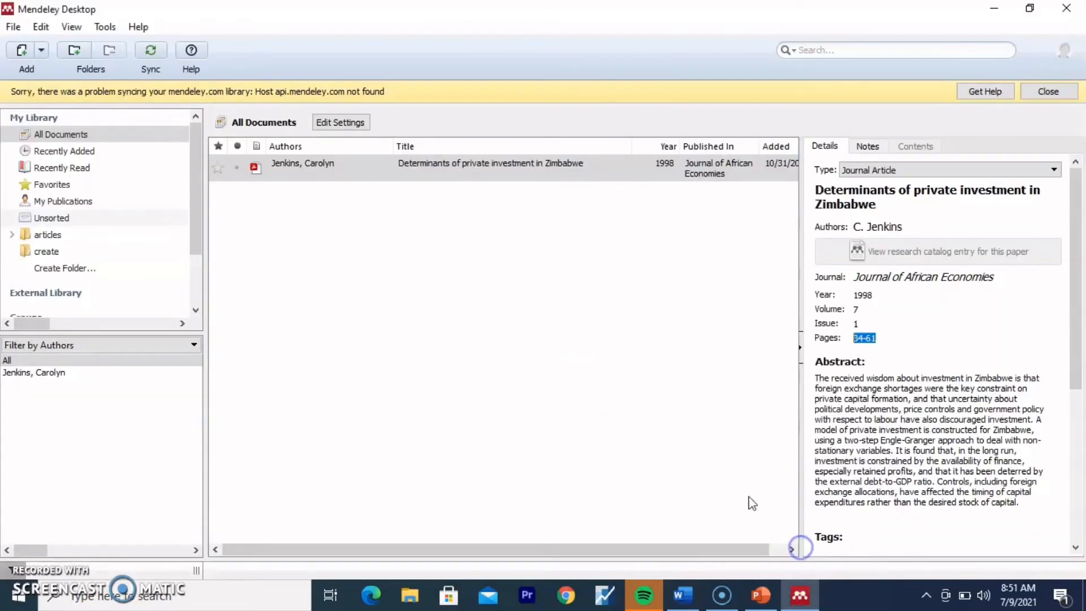
click(485, 169)
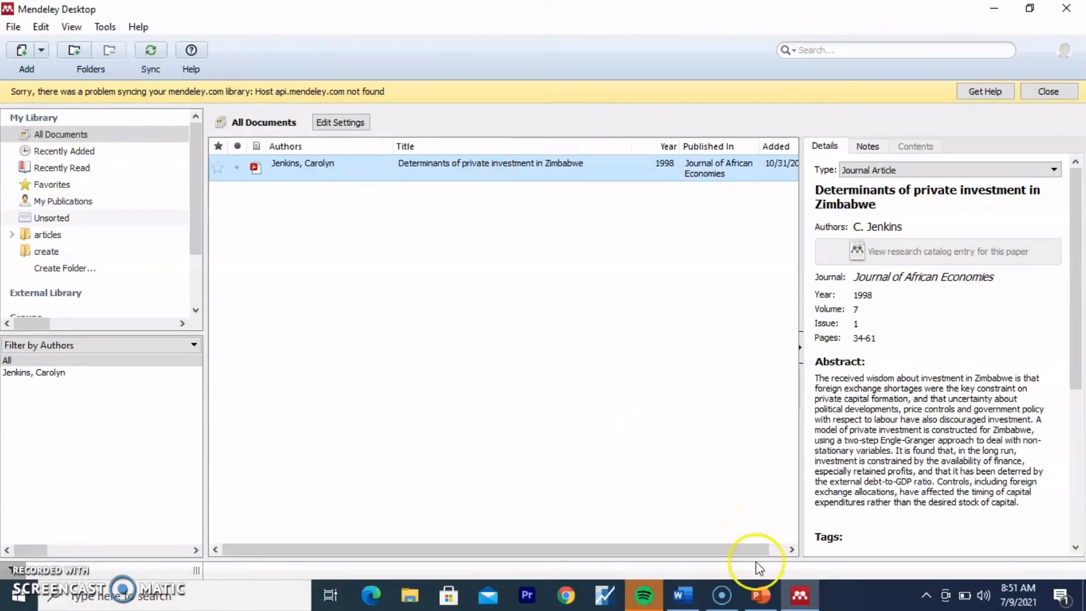
mouse_move(682, 602)
click(691, 540)
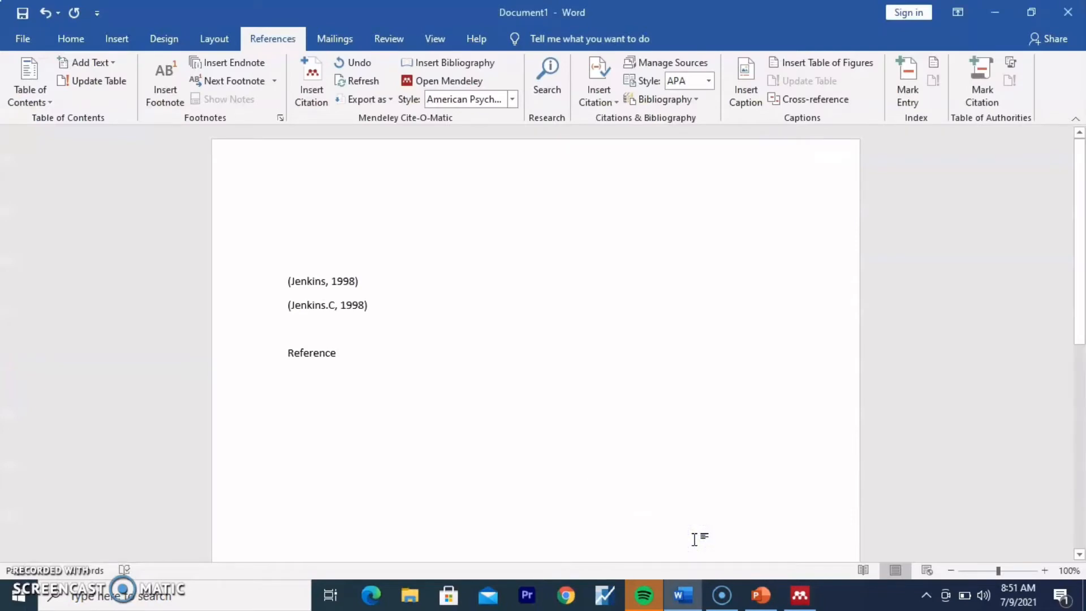
text(Jenkins, C. (1998). Determinants of private investment in Zimbabwe. Journal of African Economies, 7(1), 34–61. https://doi.org/10.1093/oxfordjournals.jae.a020944)
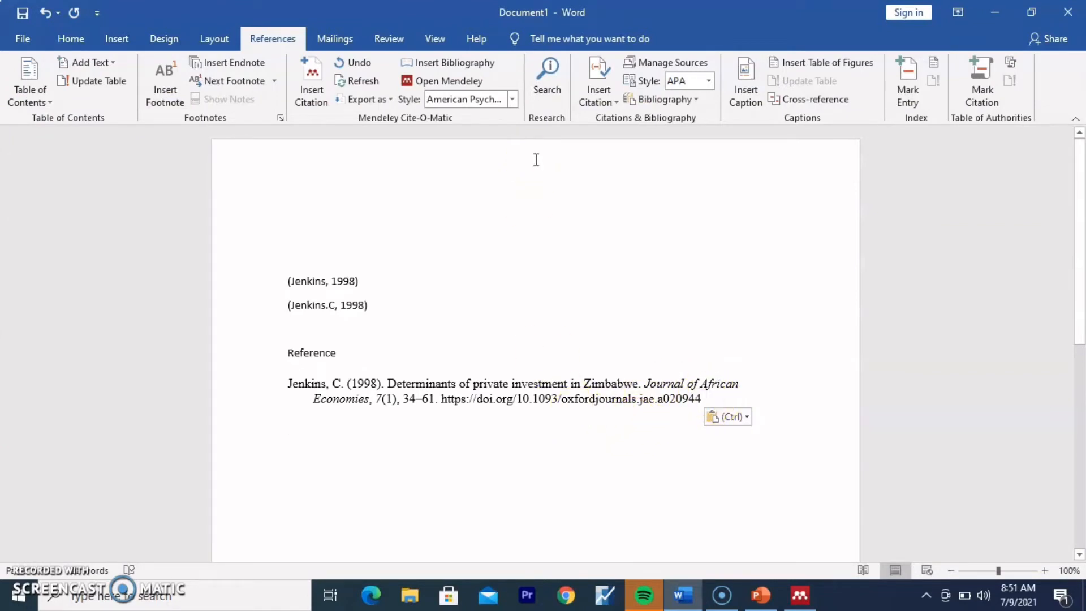
Step: Review Manage Sources, then insert Word's built-in Bibliography listing the three stored sources
click(702, 61)
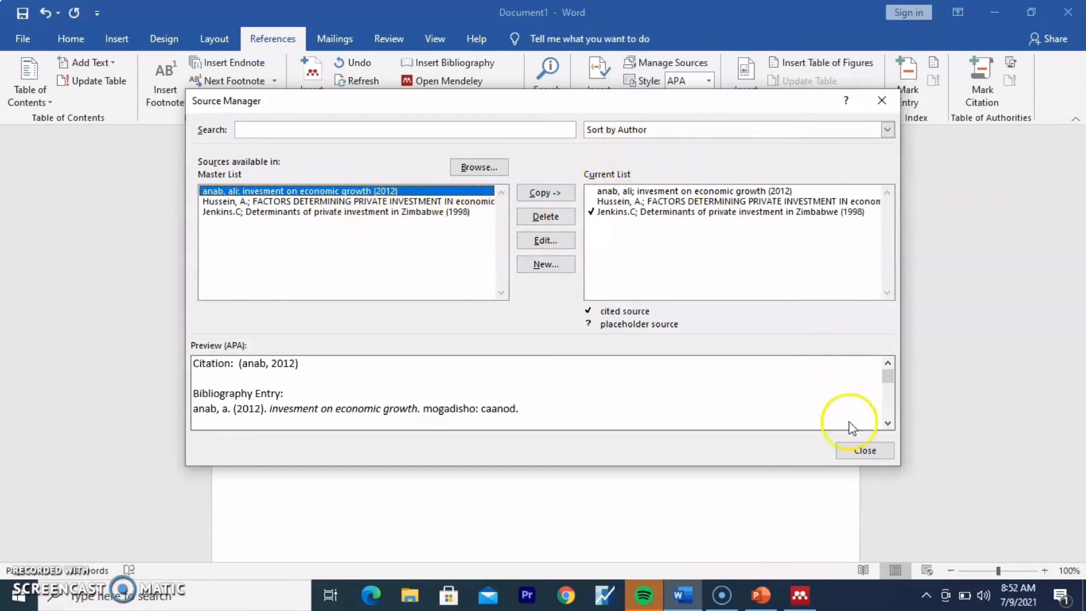
click(857, 450)
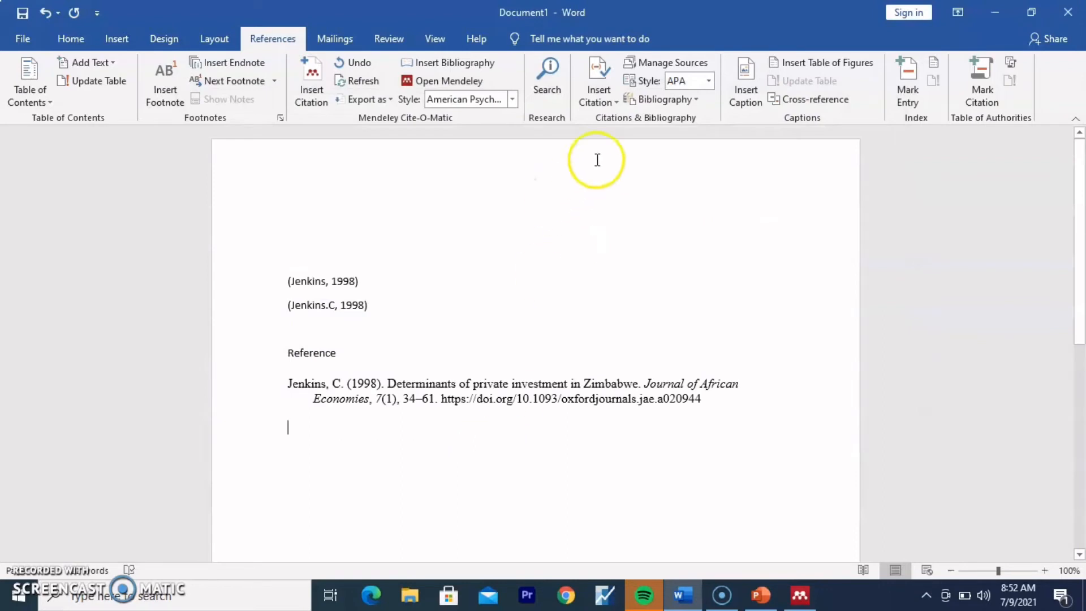
click(669, 101)
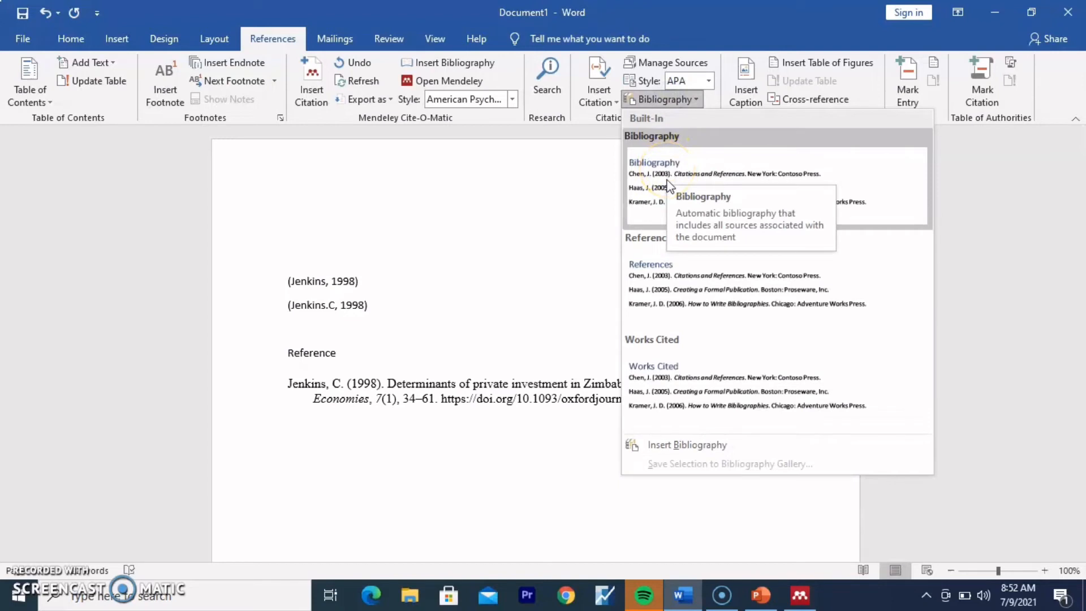
click(658, 202)
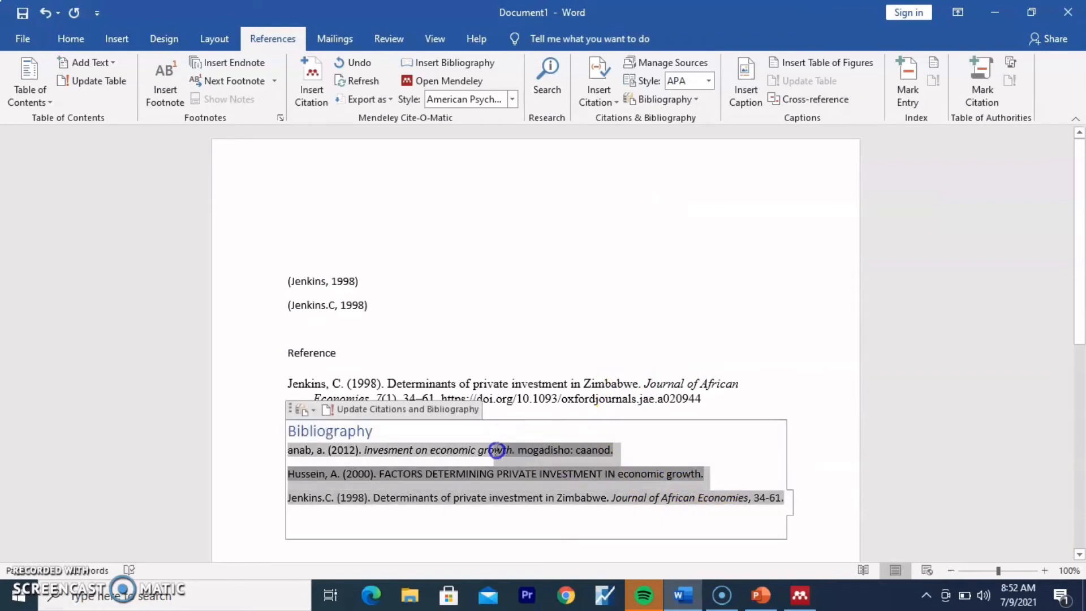
click(381, 449)
click(402, 516)
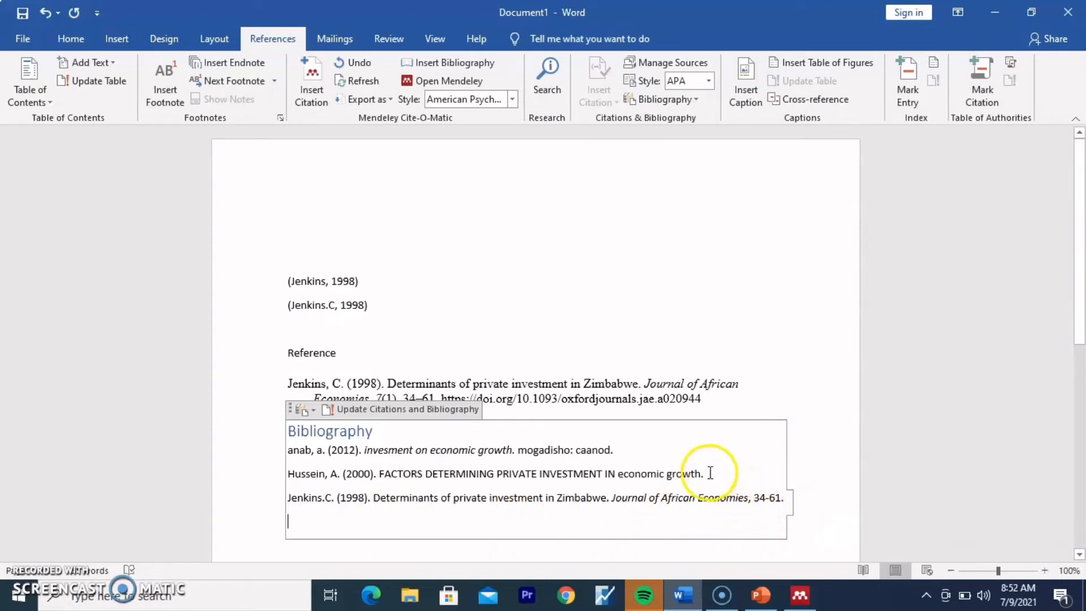
click(583, 452)
drag(521, 448, 391, 437)
click(864, 301)
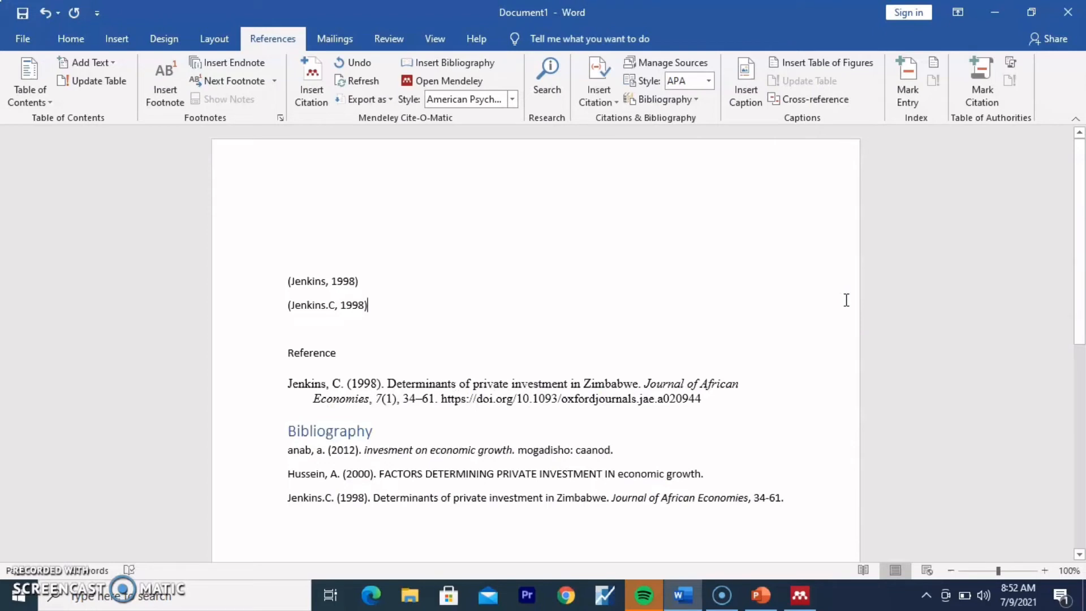
Step: Delete all content from Document1 and open a new blank Document2 on the References tab
click(776, 497)
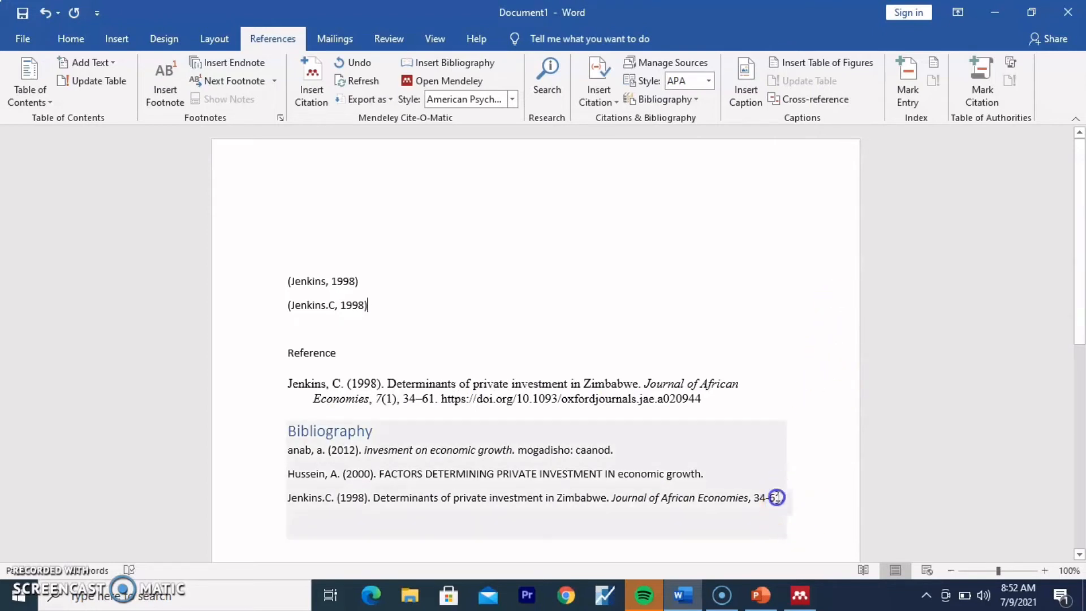
drag(776, 497, 309, 265)
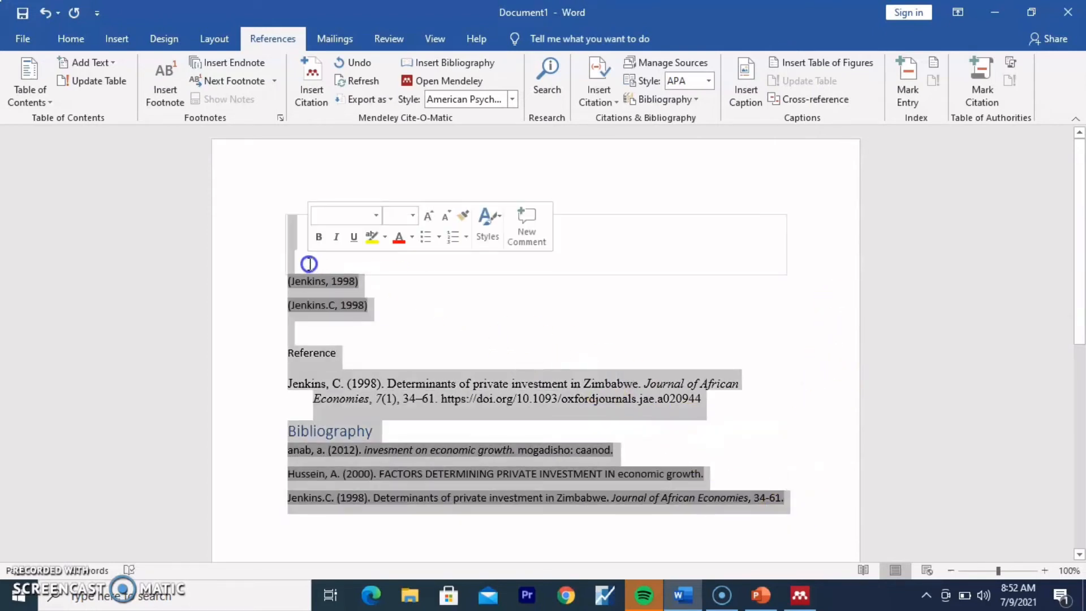
key(Delete)
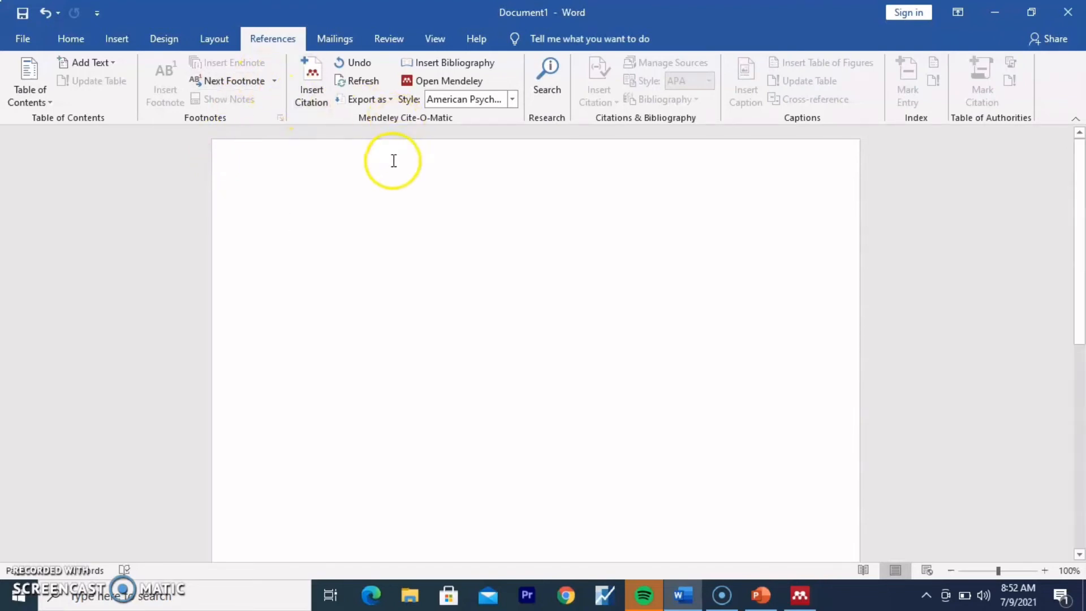
click(381, 187)
key(ctrl+n)
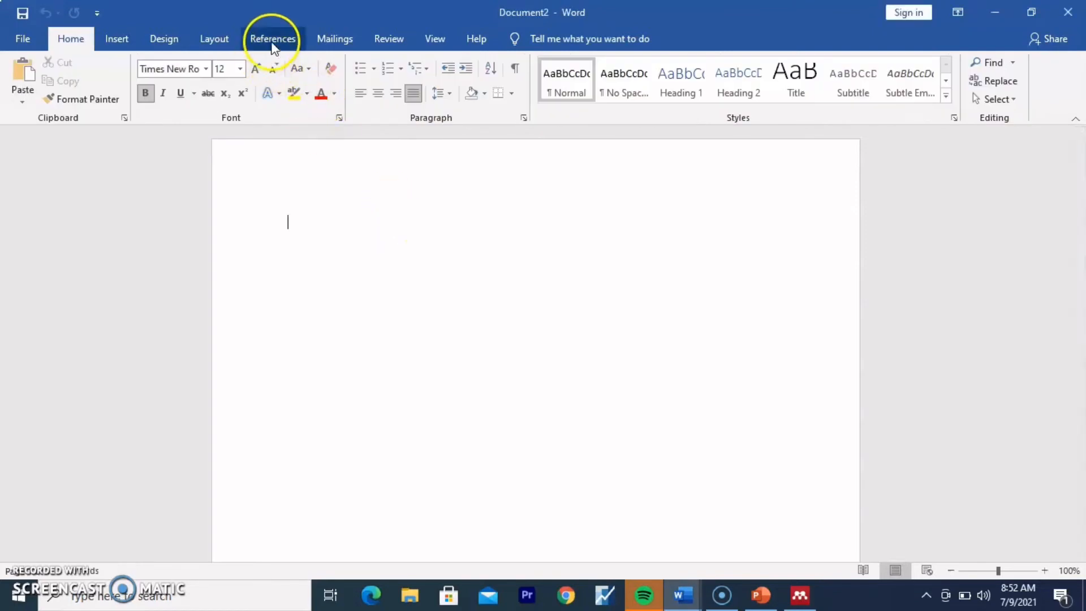
click(276, 40)
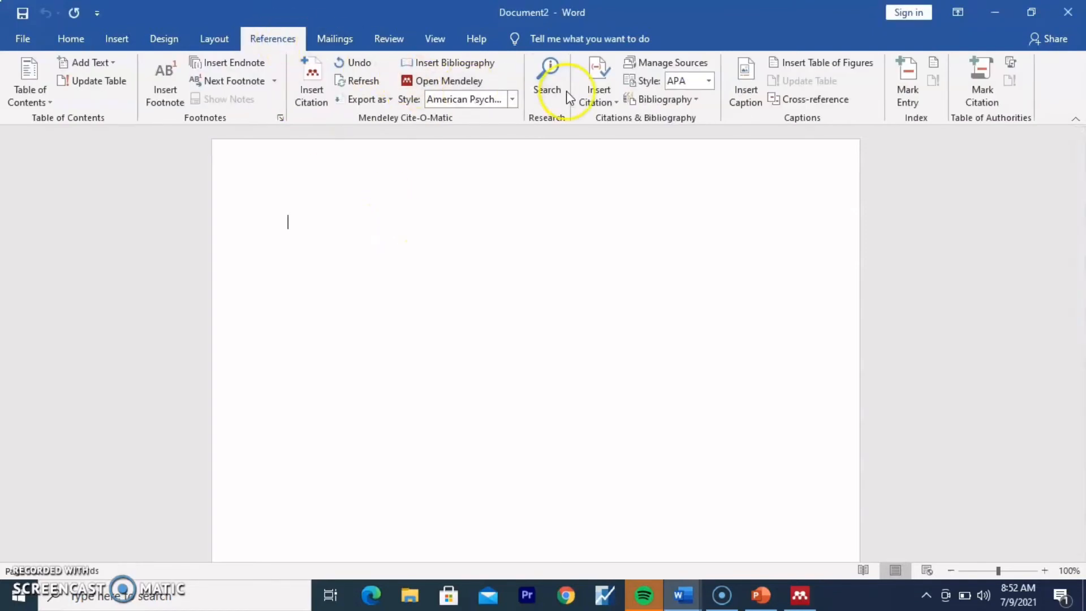
click(596, 87)
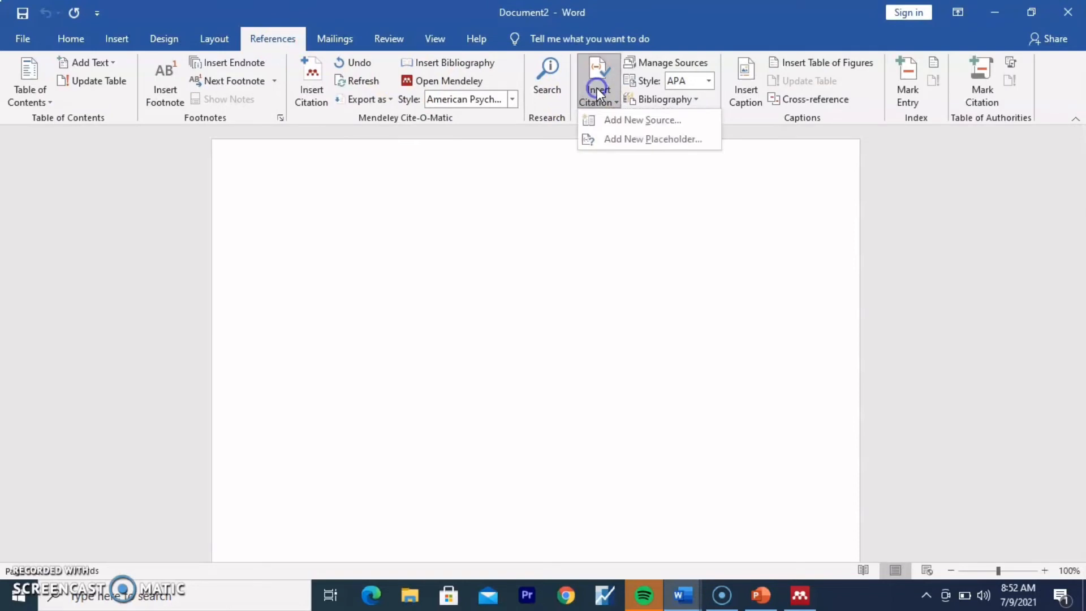
Step: Add a new citation source with Book chosen as the Type of Source
click(616, 118)
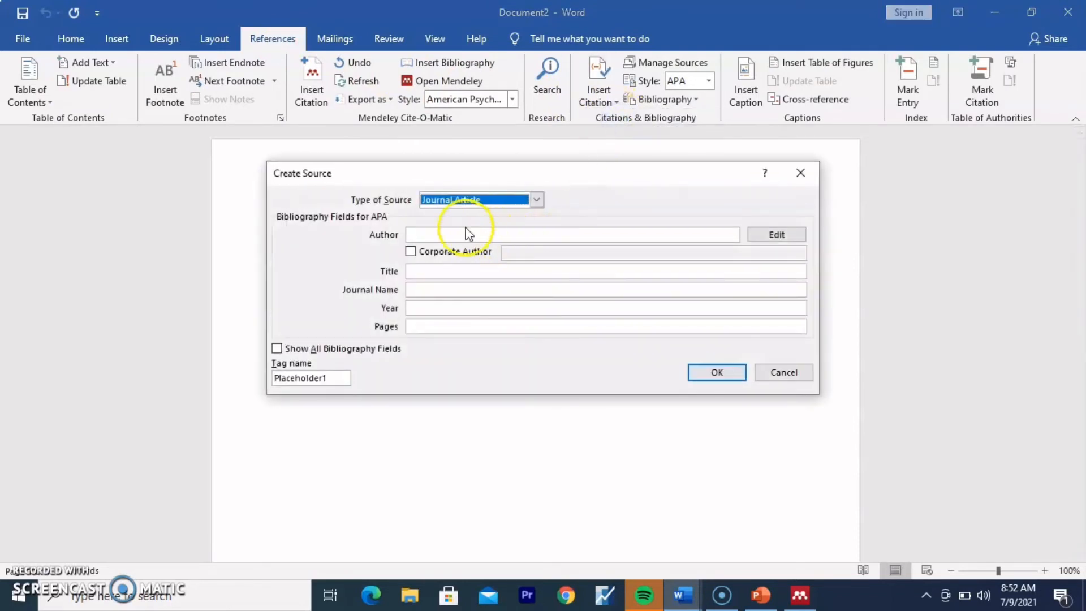
click(535, 200)
click(507, 206)
key(alt+Down)
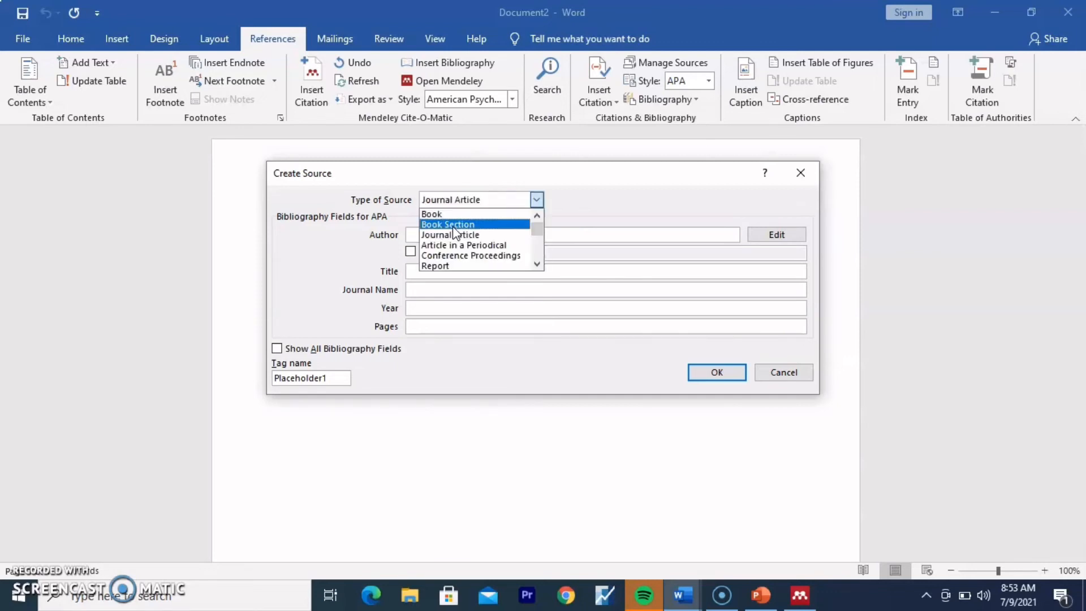
key(Down)
key(Up)
key(Up)
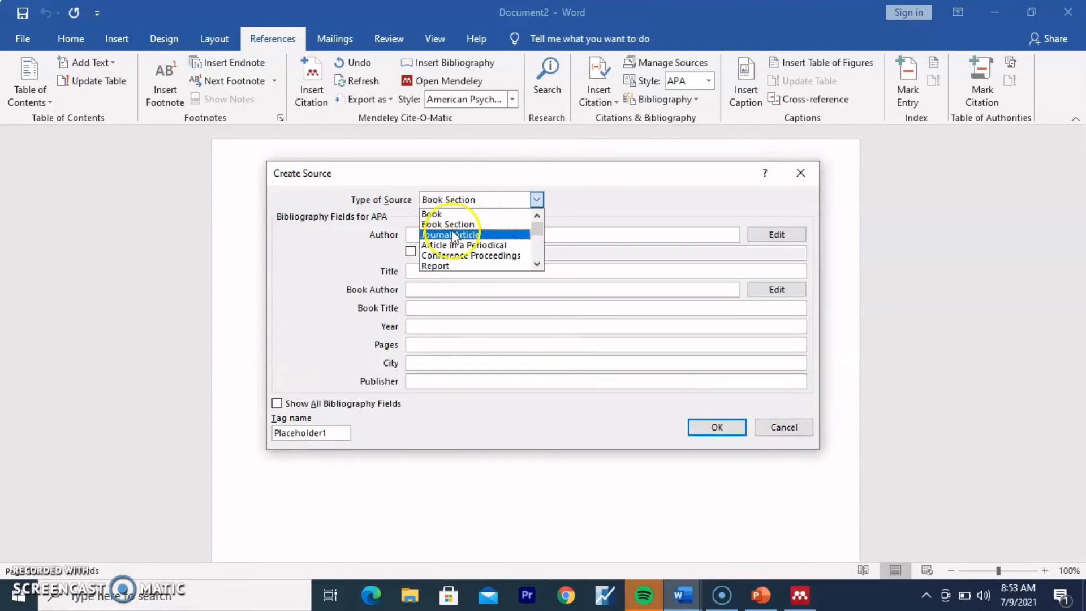
click(449, 213)
click(439, 234)
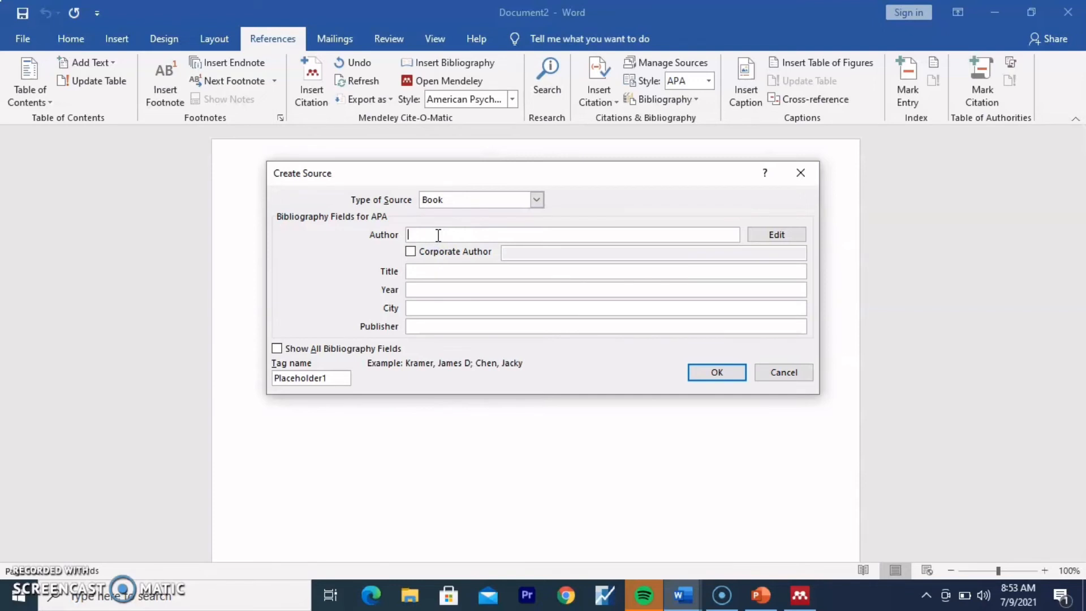
Step: Enter the author, title 'investment on economic growth', year 2021, city Mogadishu and publisher, and insert the citation
click(446, 274)
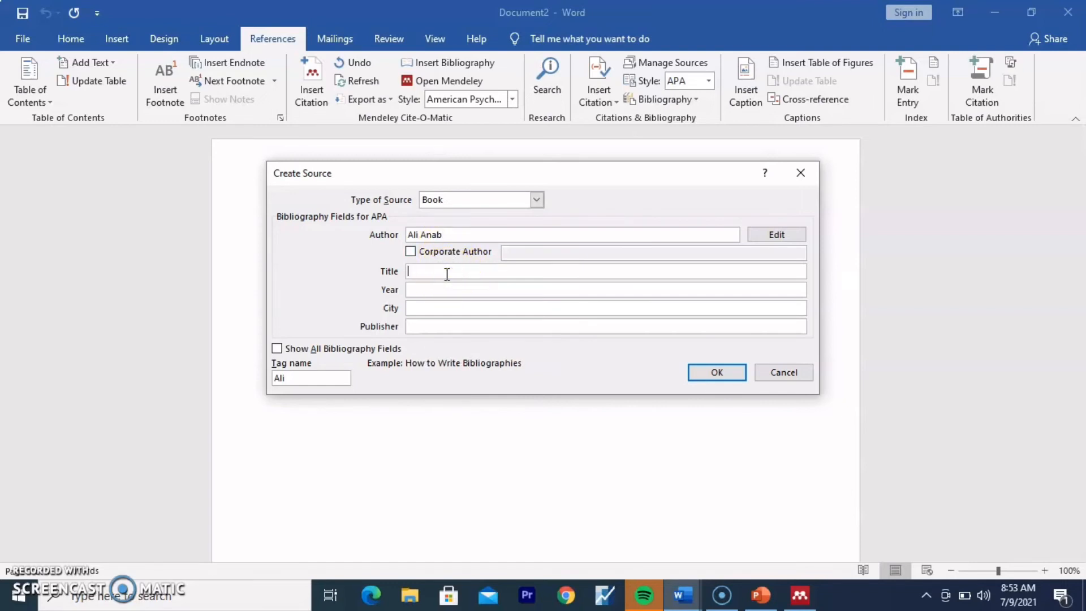
text(investment on economic gro)
text(wth)
click(445, 289)
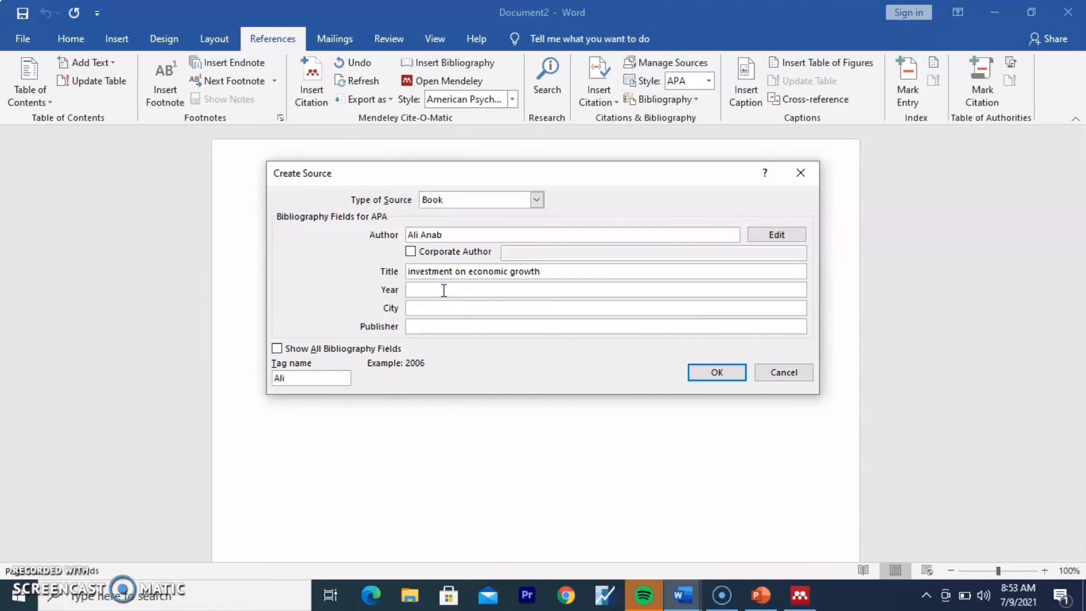
text(2021)
click(440, 306)
text(mogadisho)
click(425, 326)
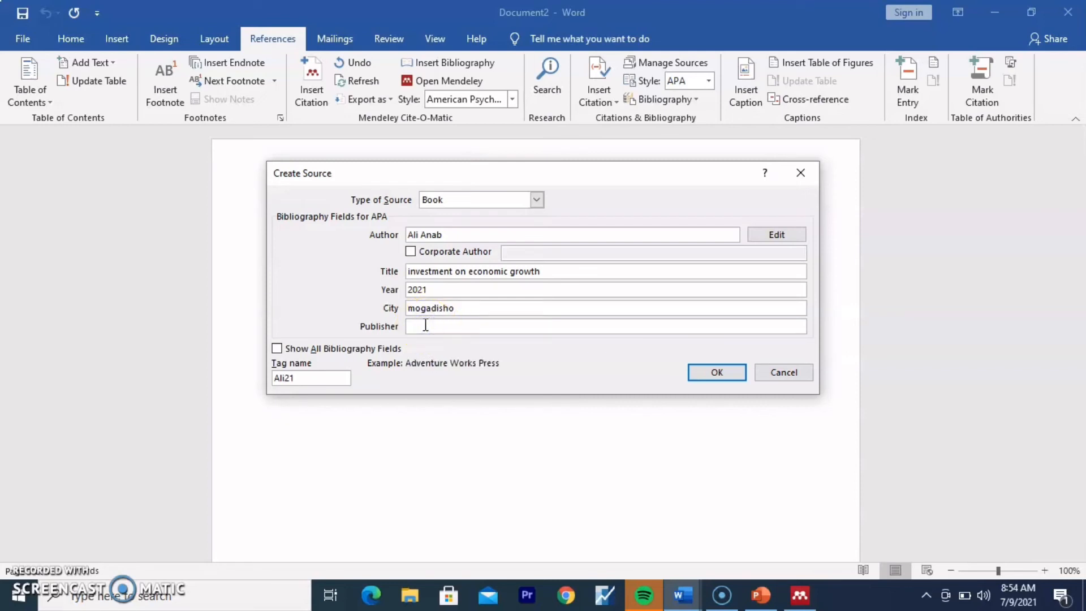
text(caanod)
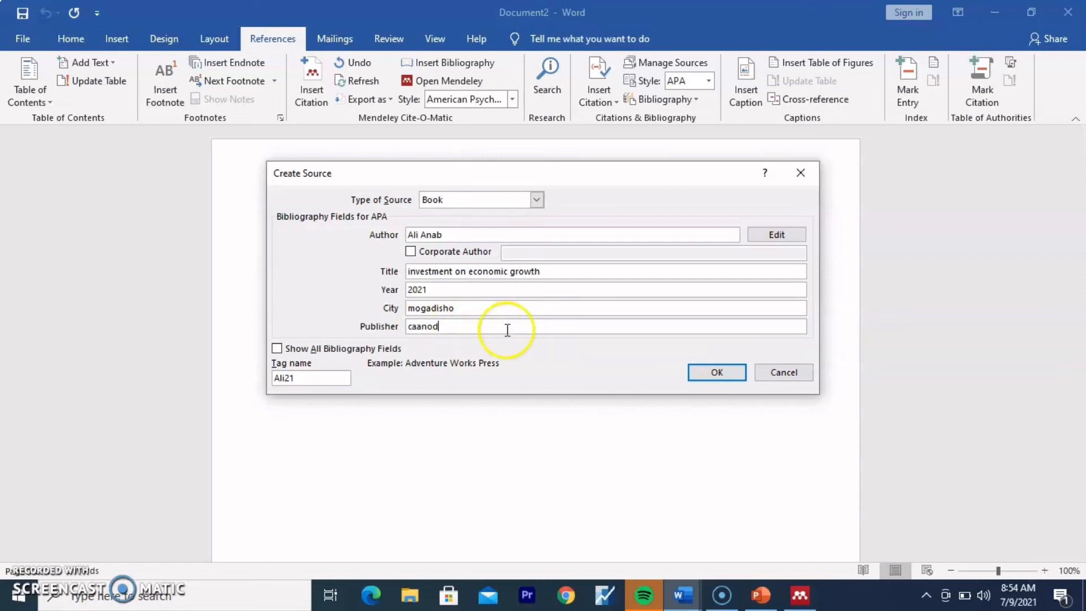
click(717, 372)
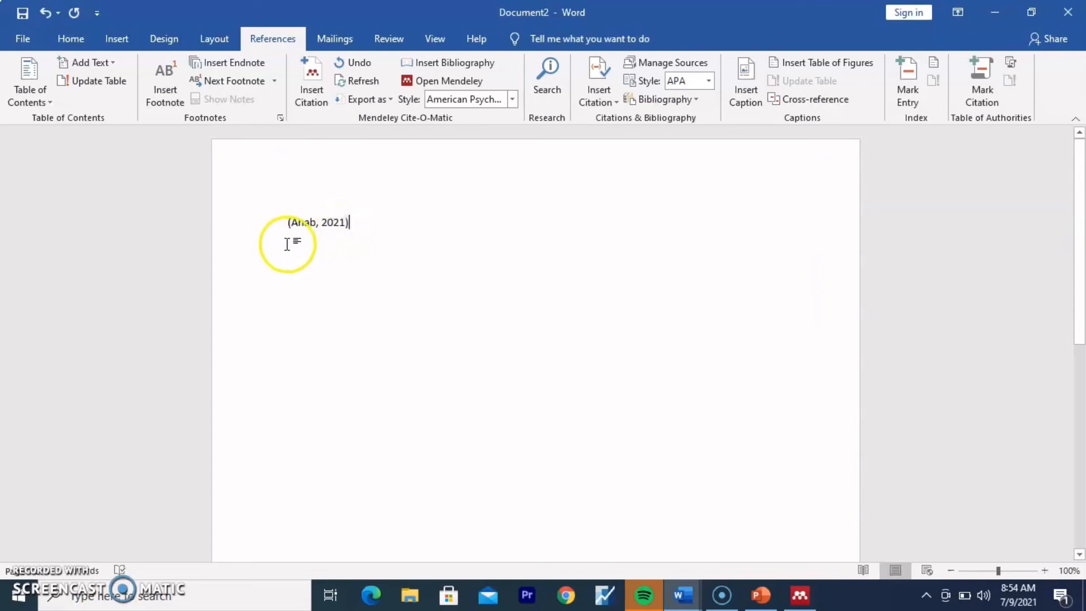
Step: Start a new line below the book citation, then bring up the citation's options menu
click(376, 239)
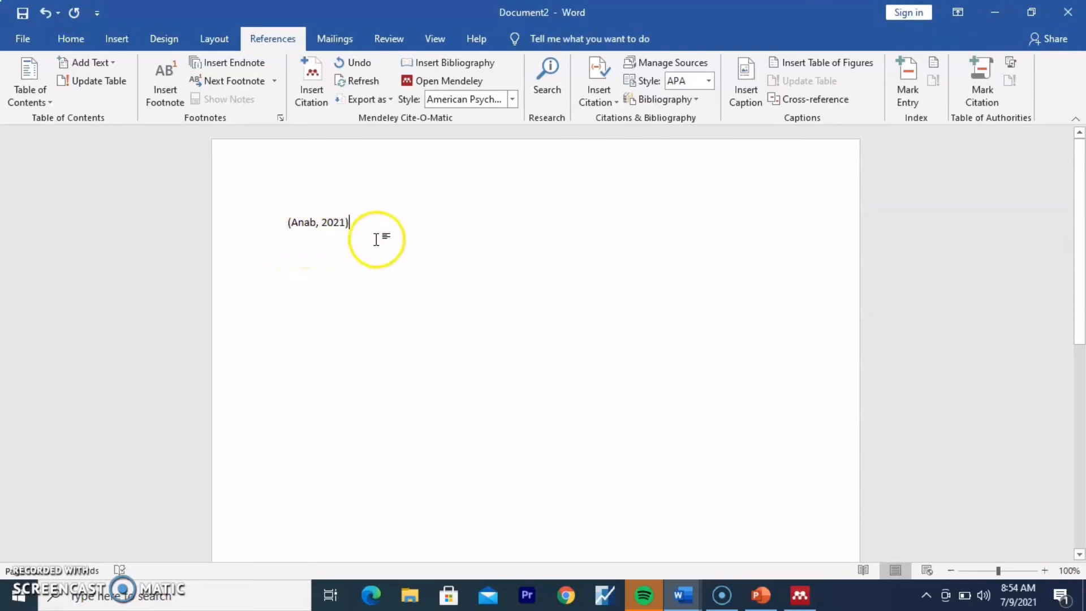
click(349, 223)
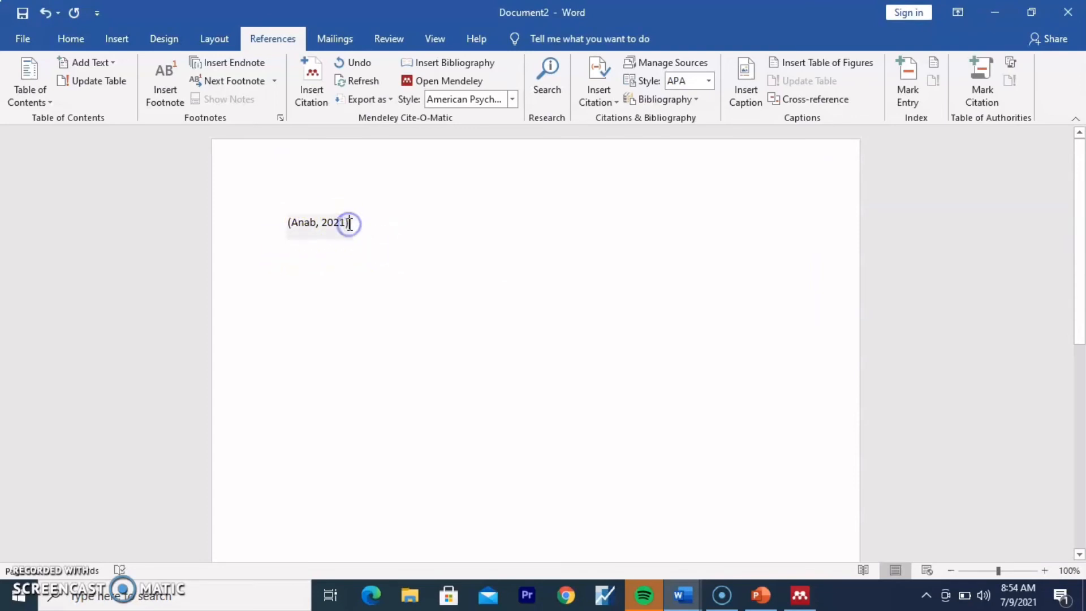
click(358, 250)
key(Return)
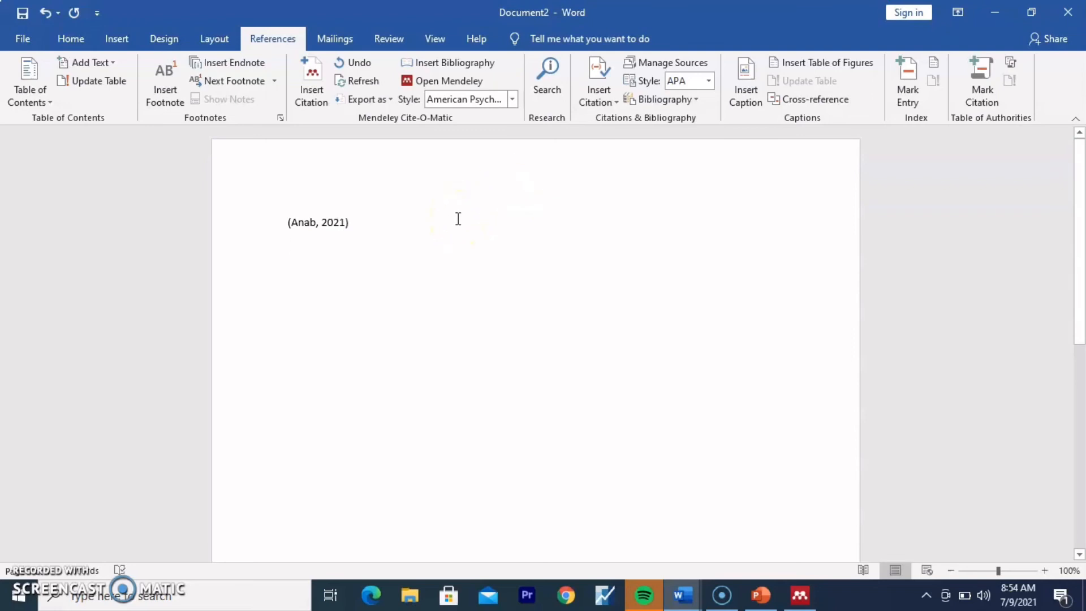
click(341, 225)
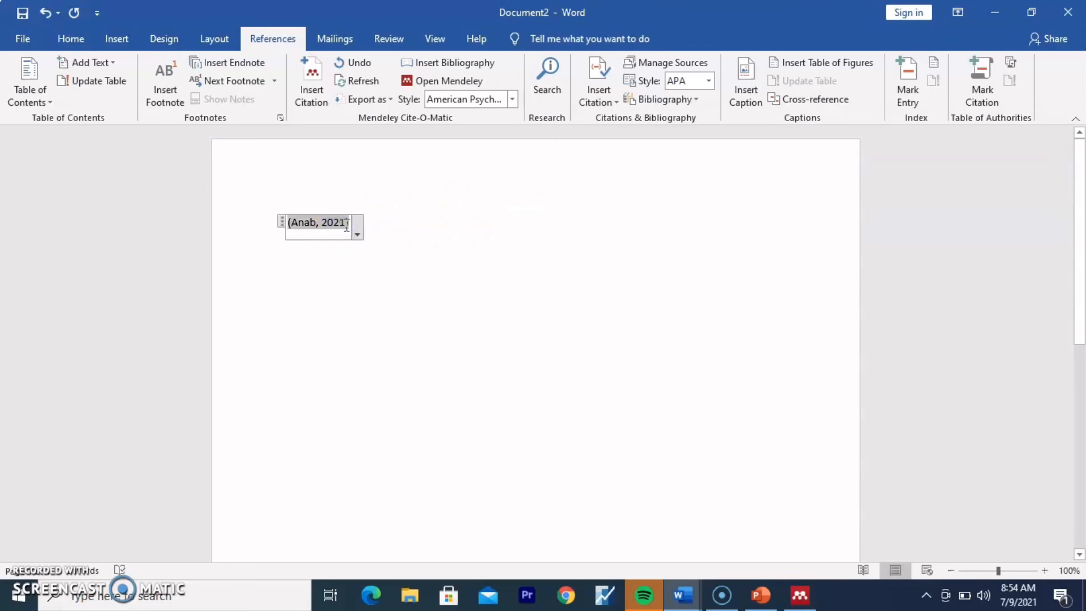
click(356, 235)
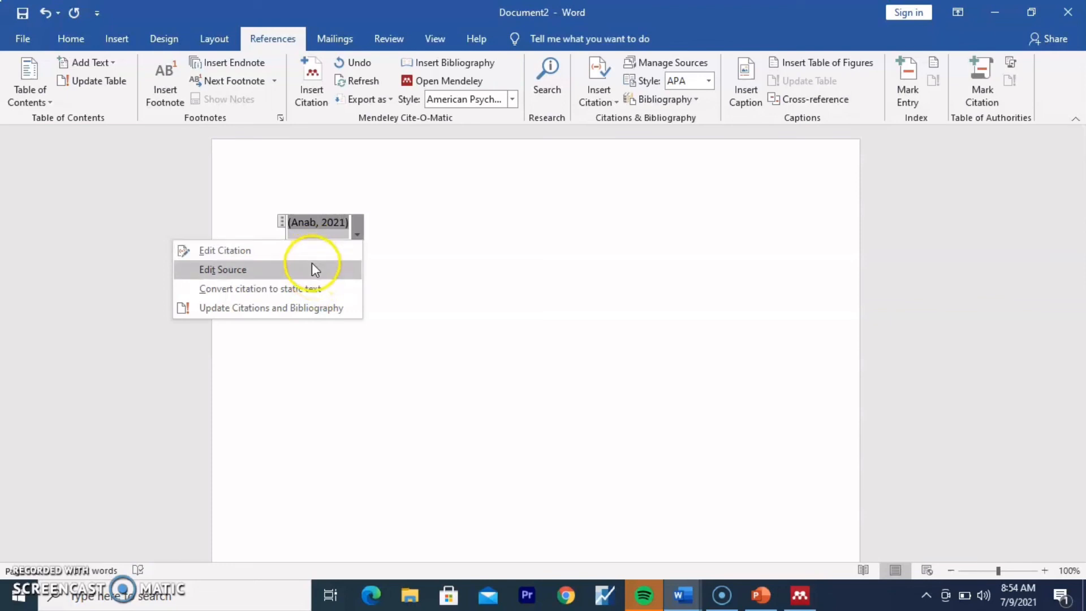
Step: Add page 'all' to the citation, then clear the Pages value again and close the options
click(315, 259)
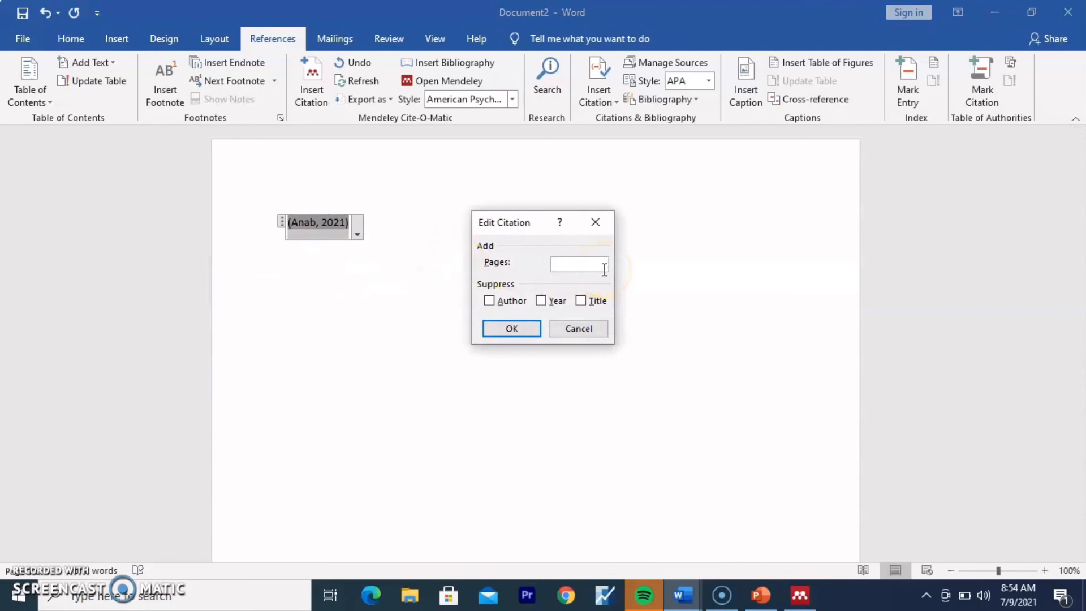
click(512, 328)
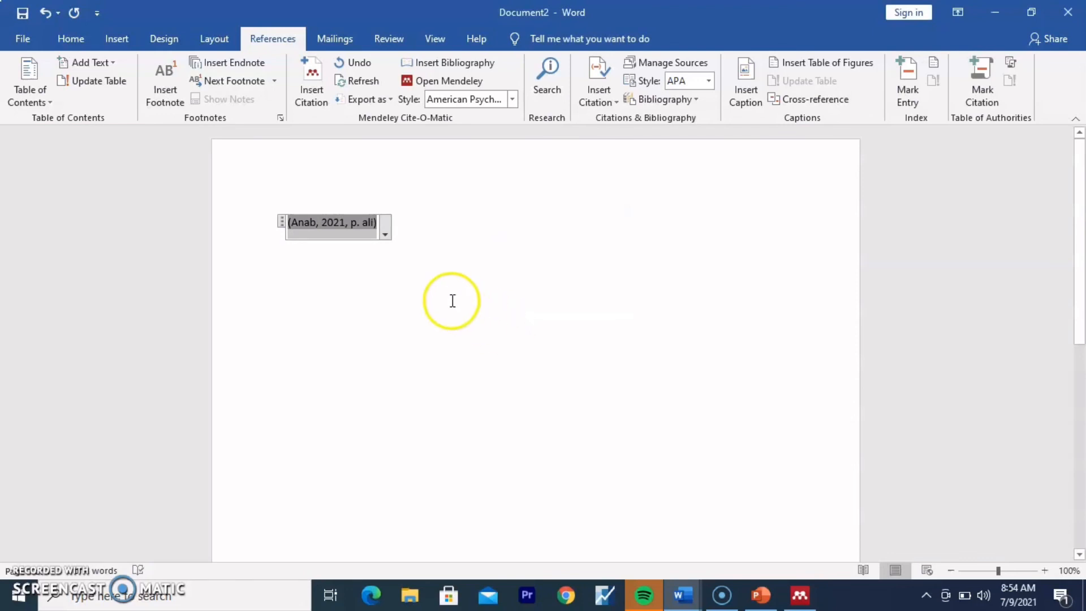
click(385, 234)
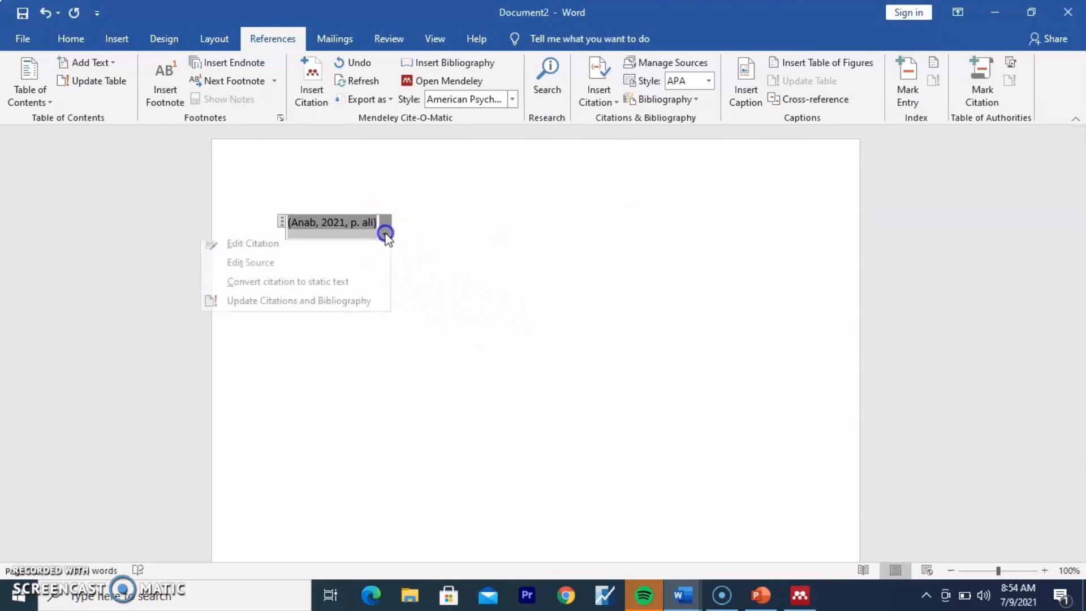
click(373, 244)
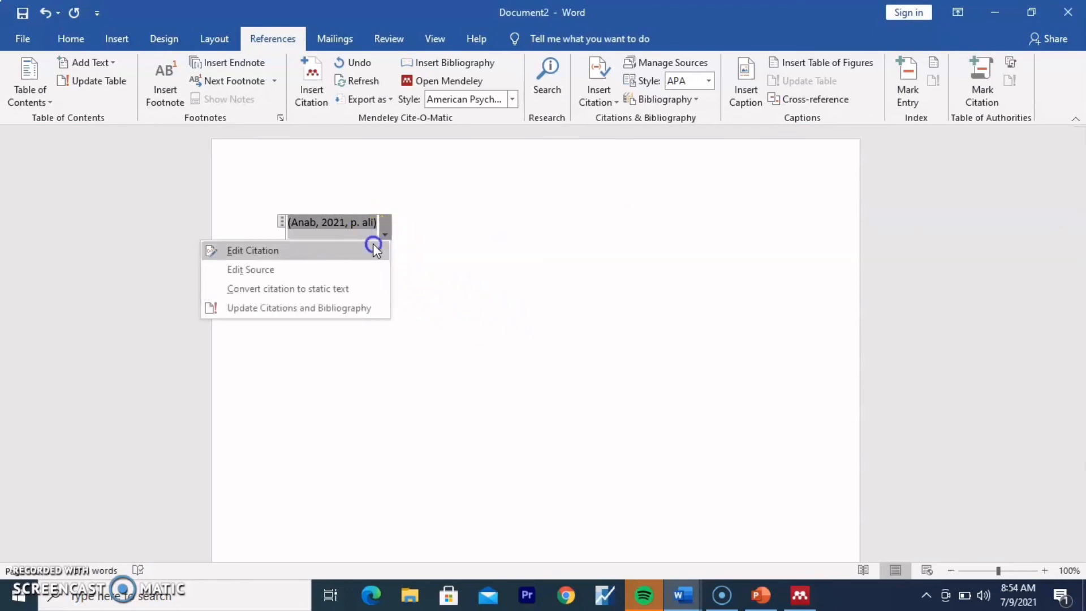
click(561, 264)
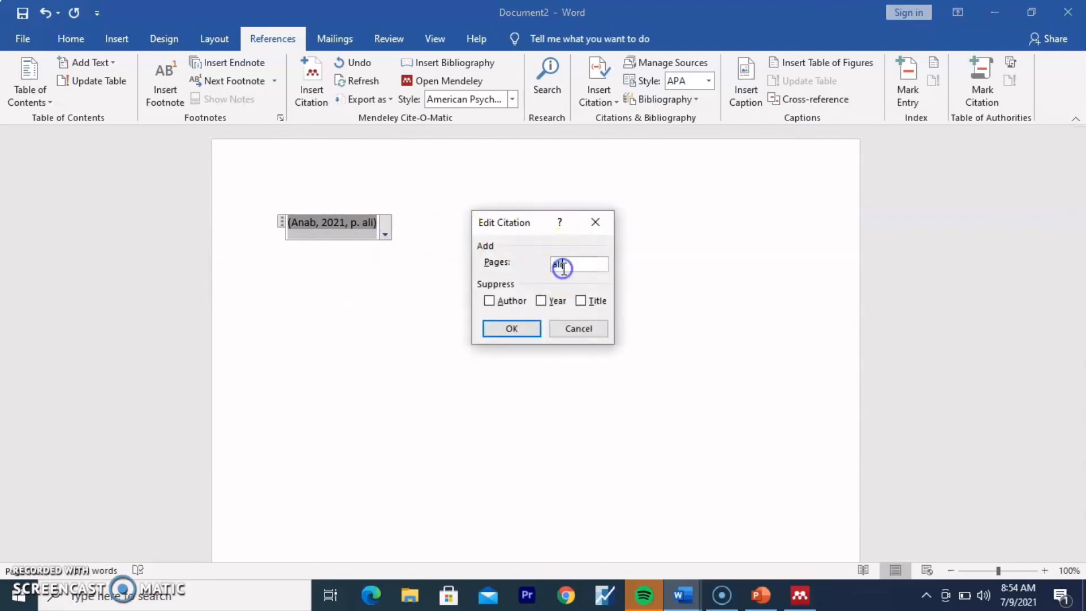
key(BackSpace)
key(BackSpace)
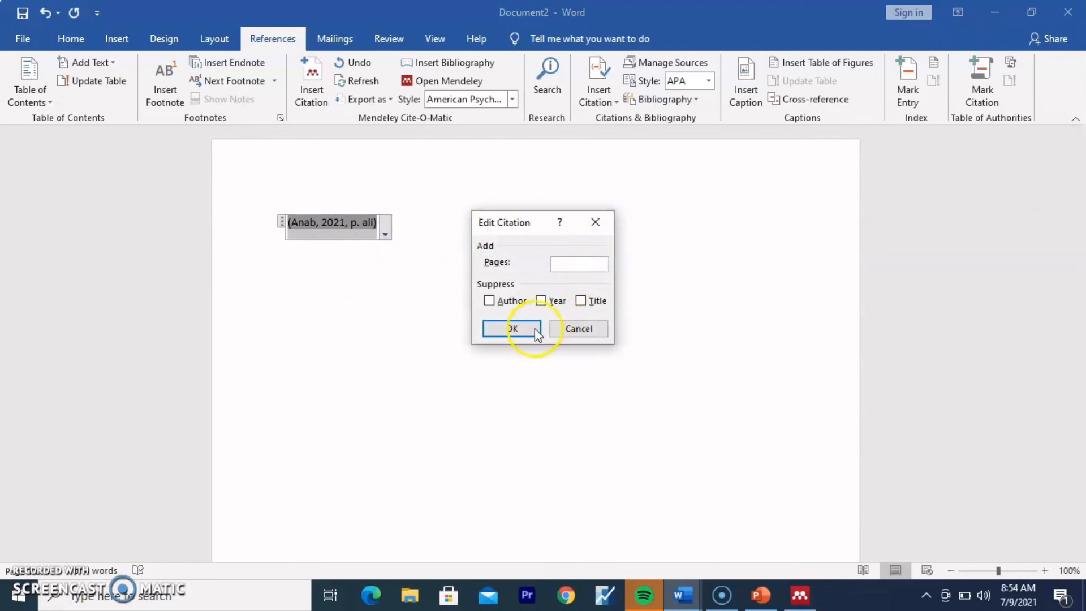
click(508, 328)
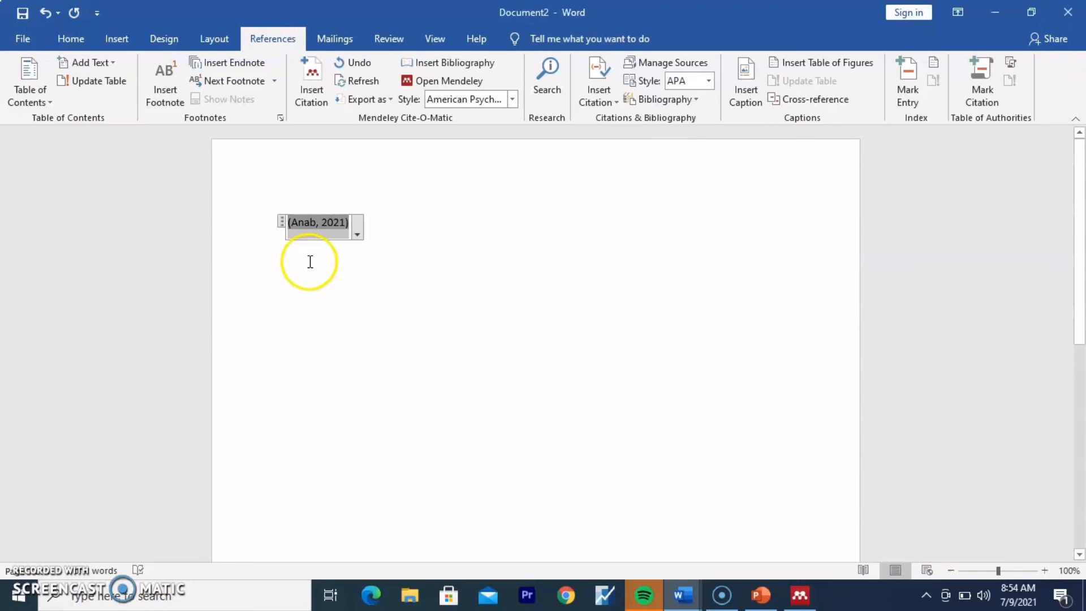
click(357, 234)
click(417, 262)
click(417, 263)
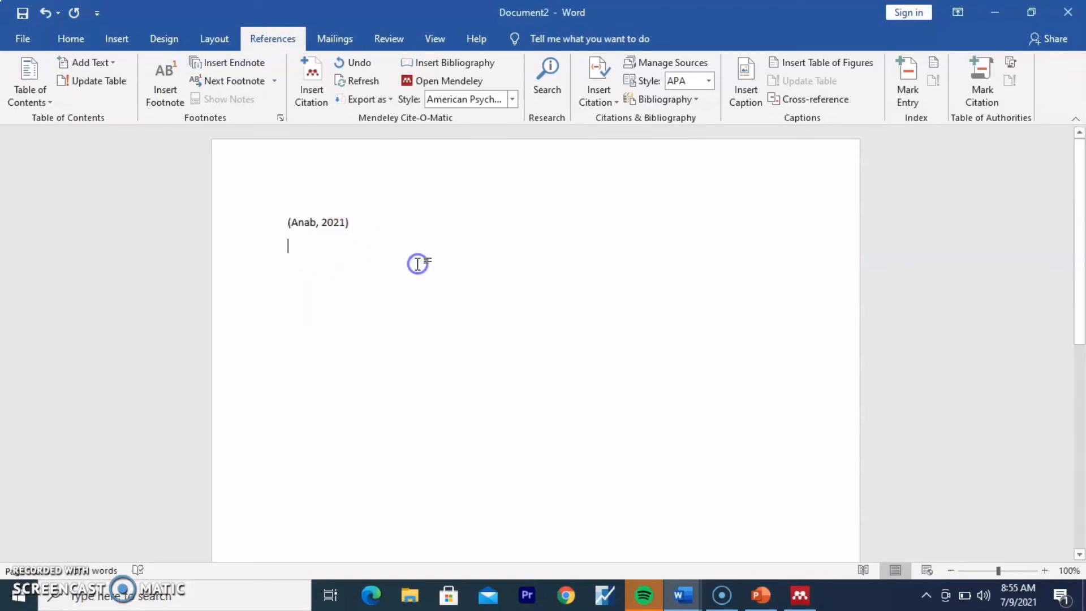
click(360, 229)
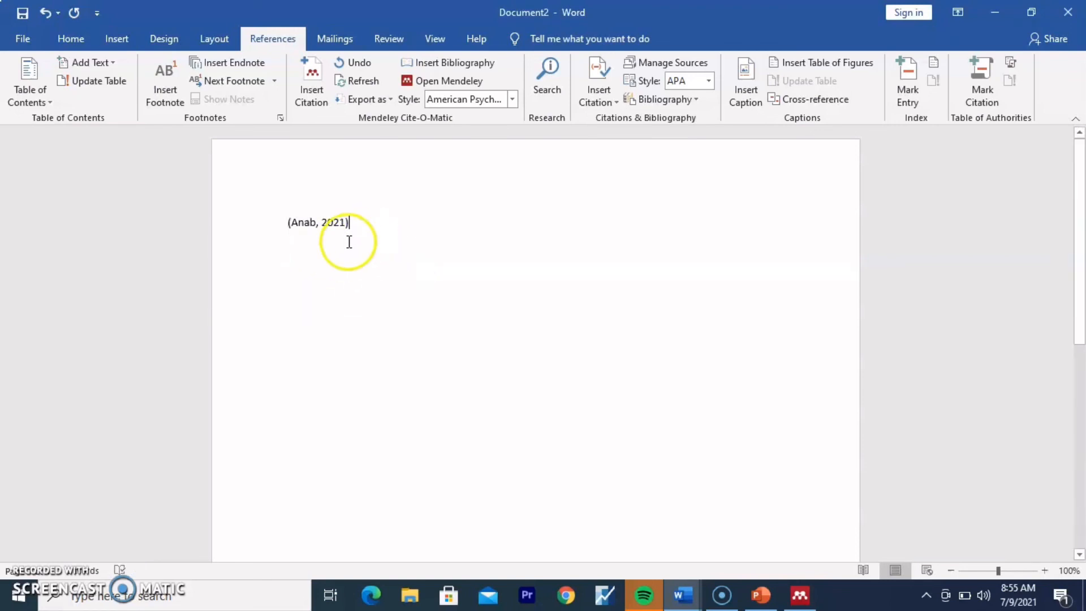
Step: Type a 'reference' heading below the citation and insert the Bibliography layout beneath it
click(305, 260)
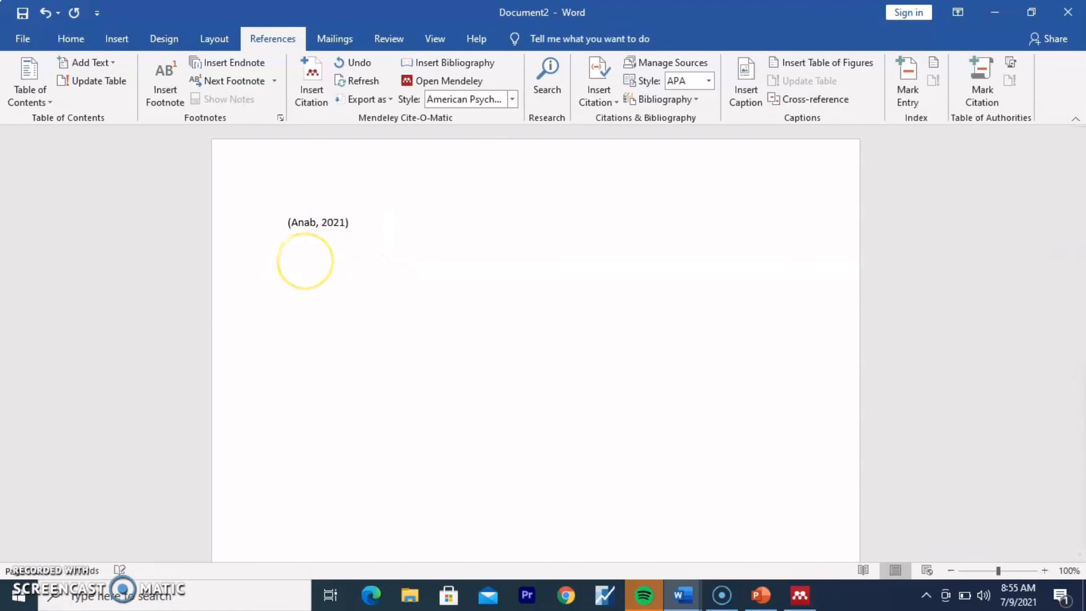
text(ref)
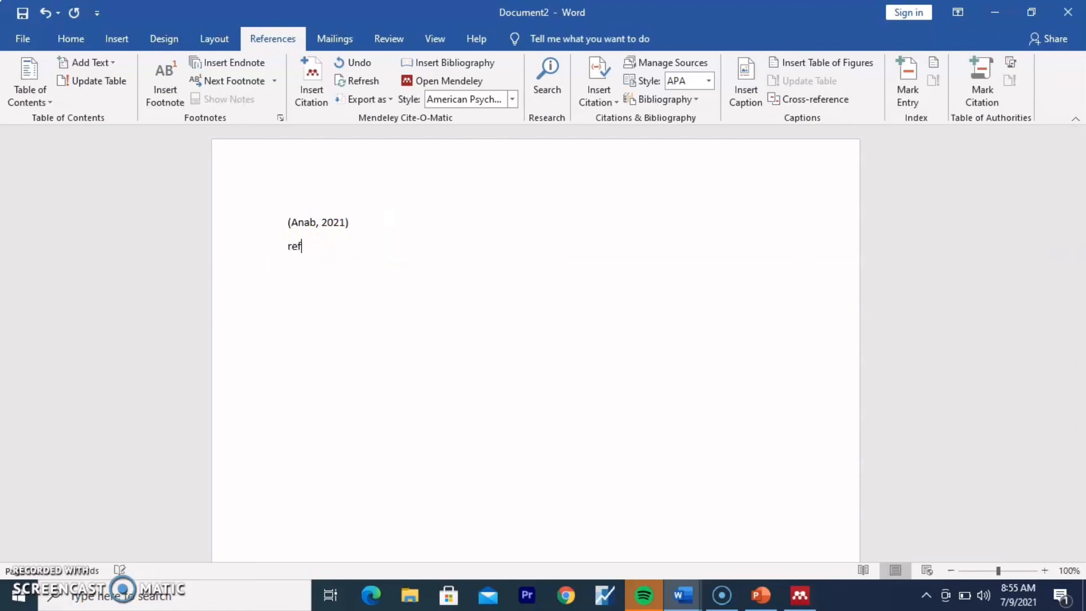
text(erence)
click(340, 248)
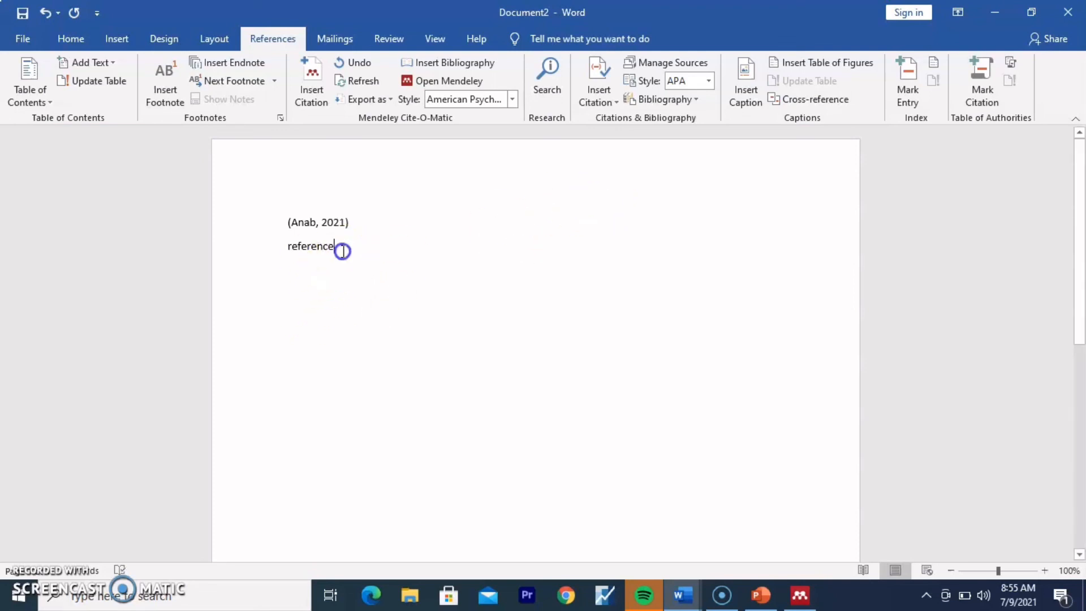
key(Return)
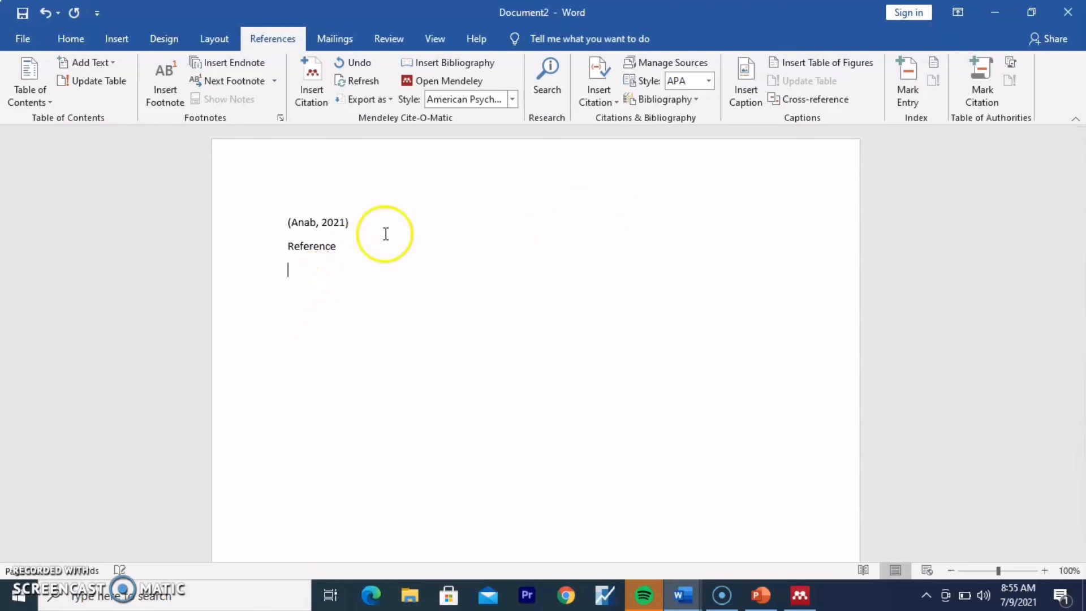
click(684, 100)
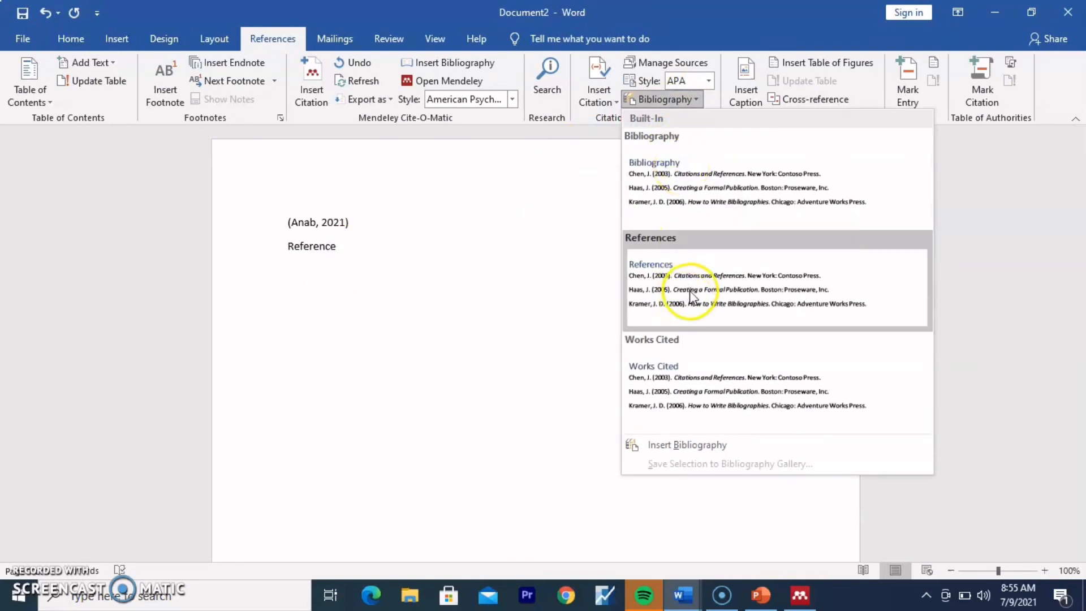
click(702, 195)
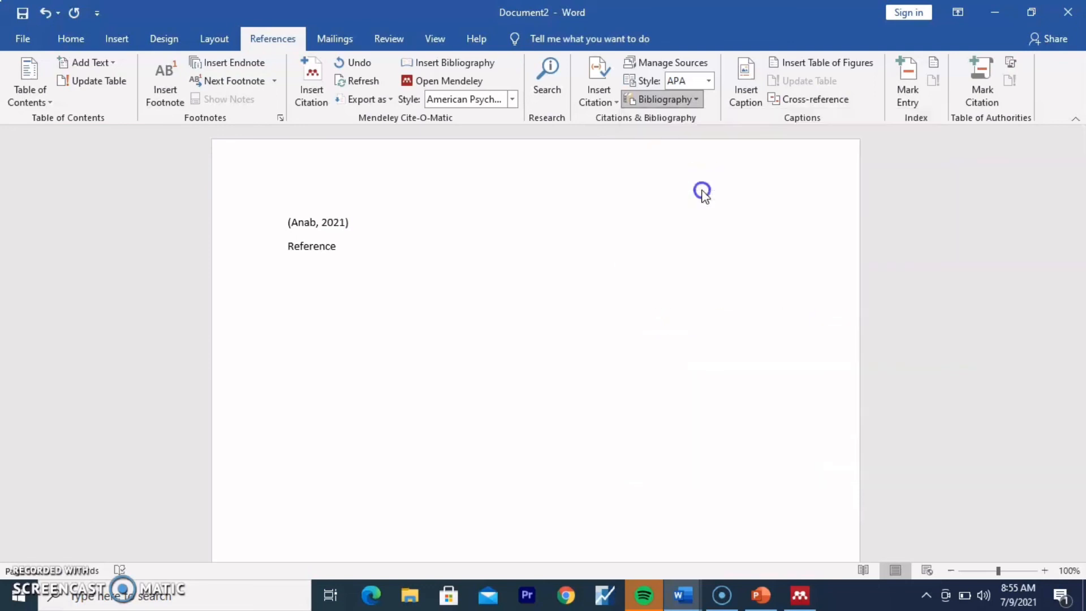